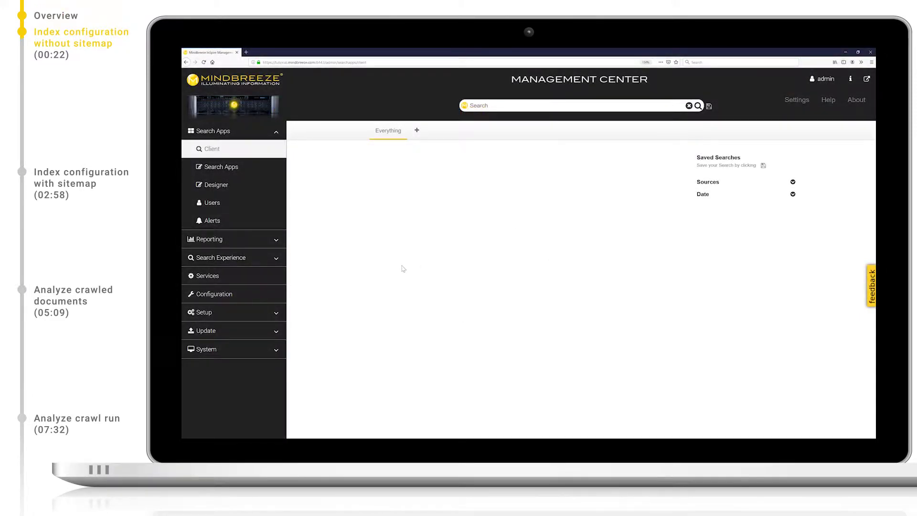
Add an index on node inspirevmlxco7 using the Web Client Service and a Web data source.
{"action": "left_click", "coordinate": [275, 298]}
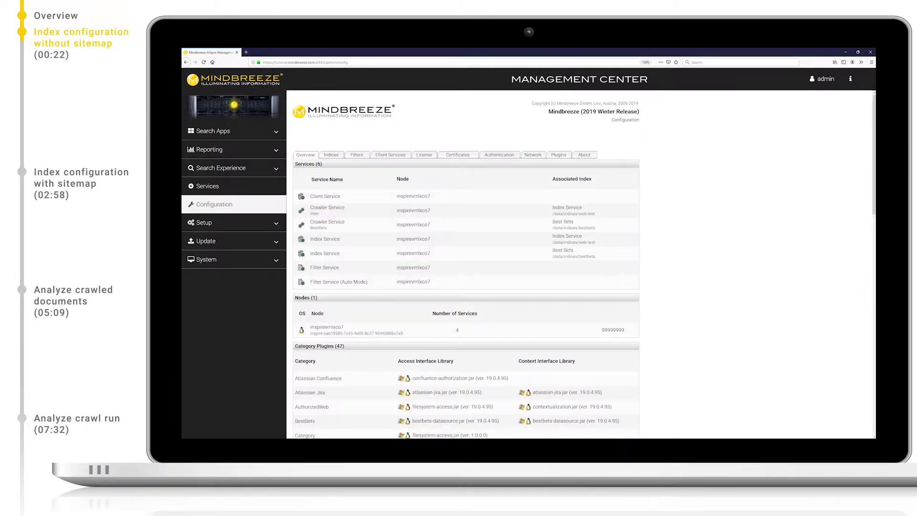
{"action": "left_click", "coordinate": [335, 157]}
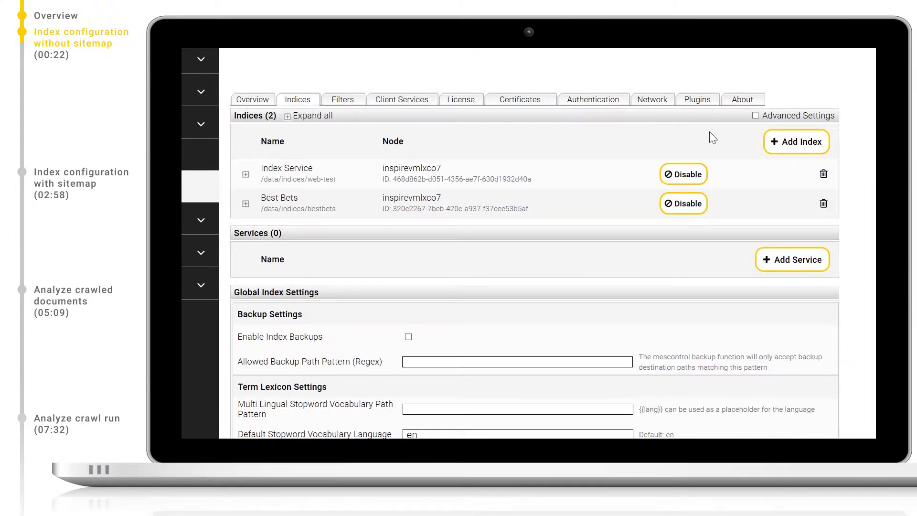
{"action": "left_click", "coordinate": [795, 150]}
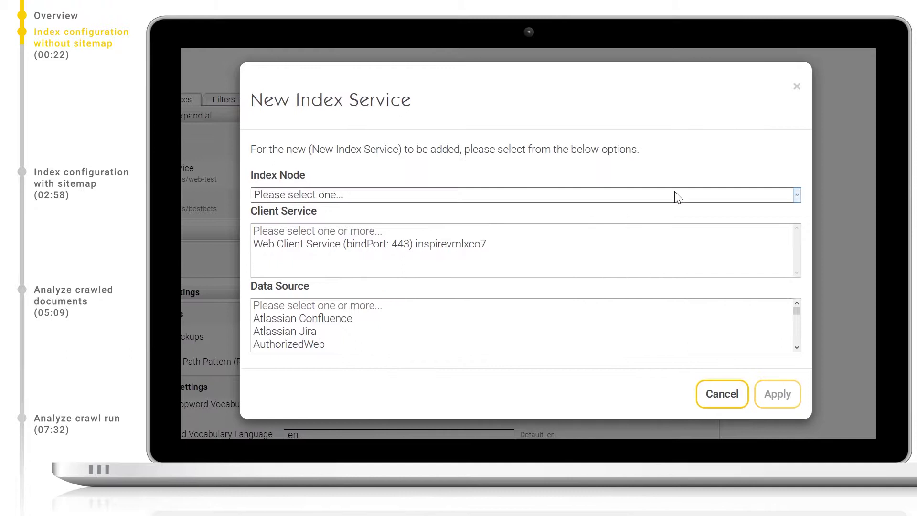
{"action": "left_click", "coordinate": [794, 195]}
{"action": "left_click", "coordinate": [784, 233]}
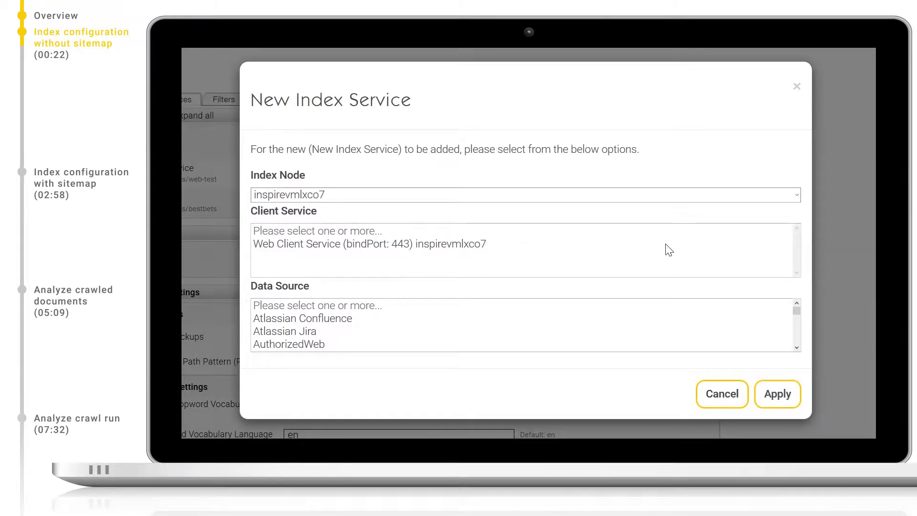
{"action": "left_click", "coordinate": [669, 245]}
{"action": "left_click_drag", "start_coordinate": [796, 311], "coordinate": [795, 340]}
{"action": "left_click", "coordinate": [648, 346]}
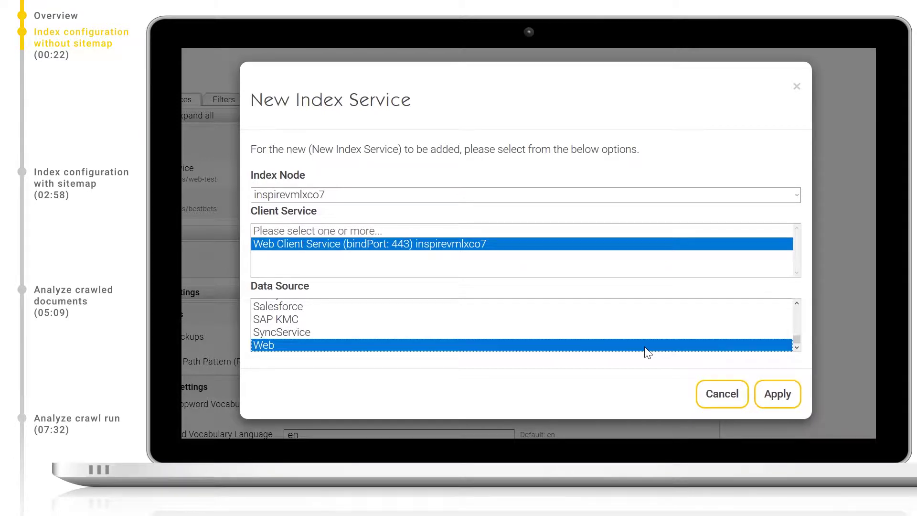
{"action": "left_click", "coordinate": [778, 394]}
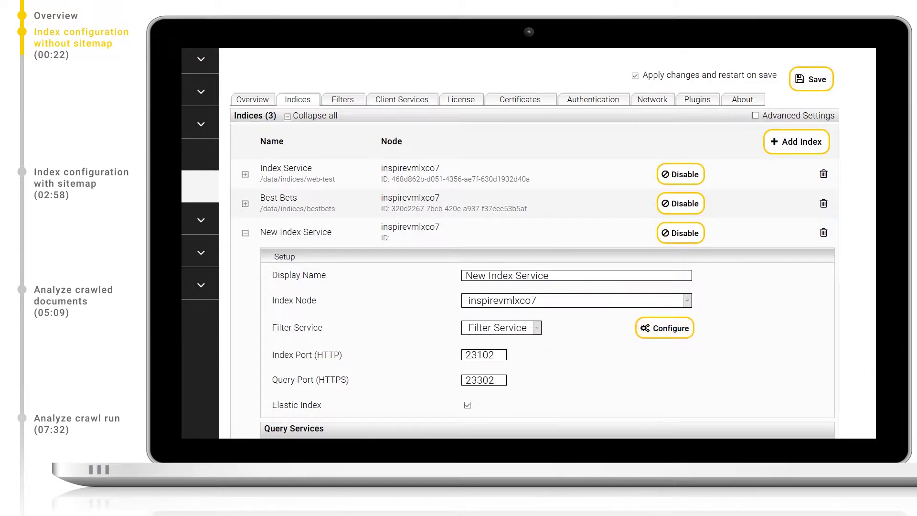
Rename the new index's display name to stocksnap and reveal its advanced settings.
{"action": "key", "text": "ctrl+shift+Left"}
{"action": "key", "text": "ctrl+shift+Left"}
{"action": "key", "text": "ctrl+shift+Left"}
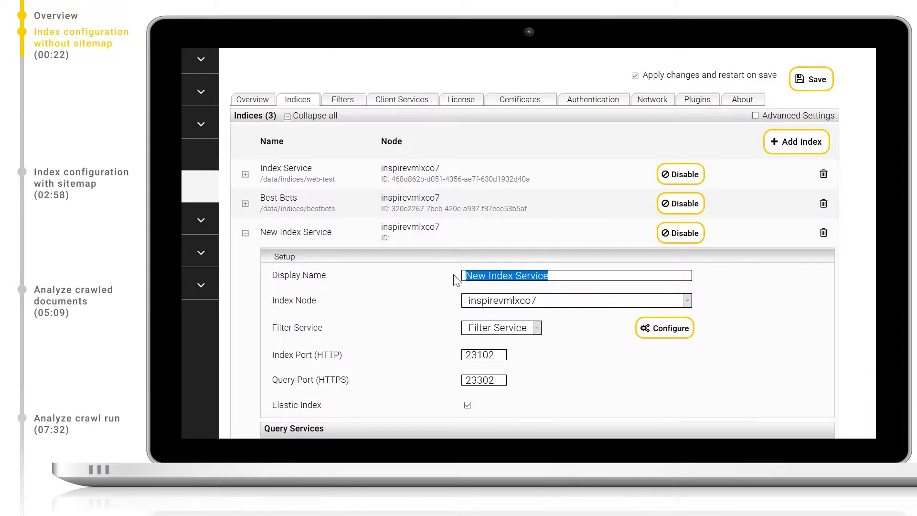
{"action": "type", "text": "stocksnap"}
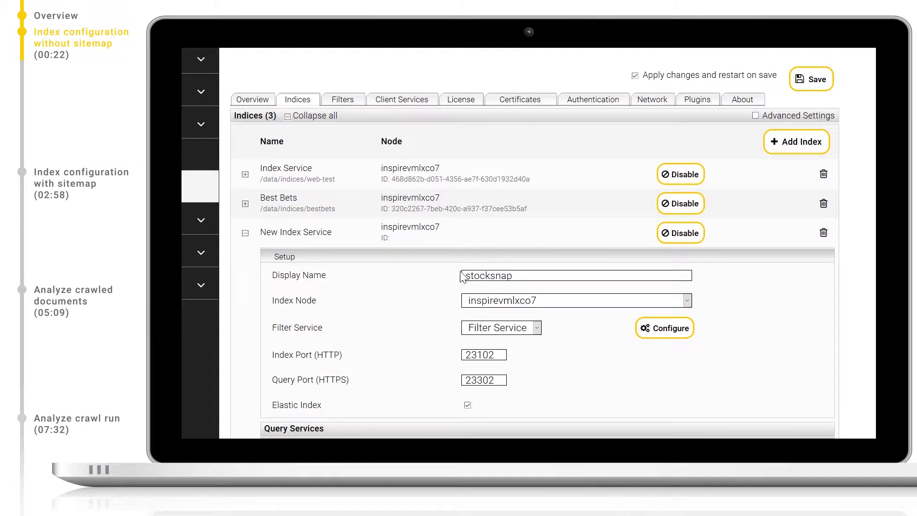
{"action": "left_click", "coordinate": [754, 115]}
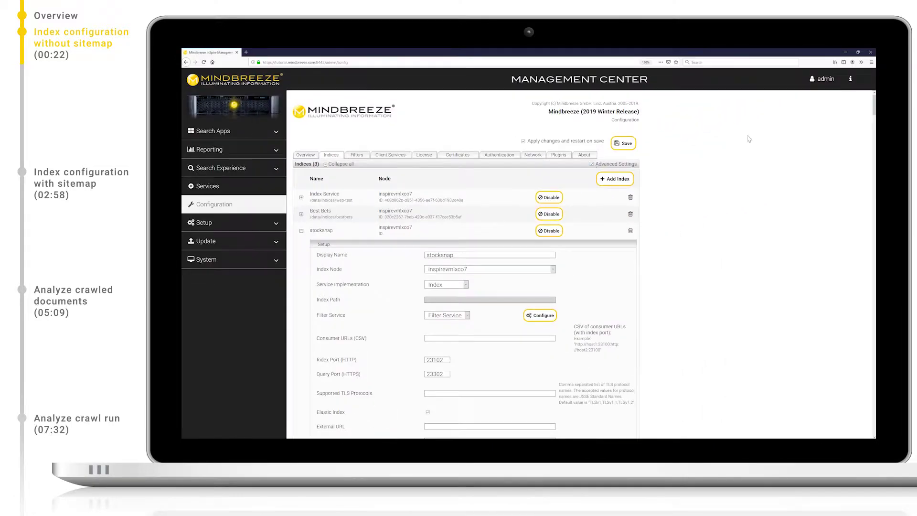
{"action": "left_click_drag", "start_coordinate": [872, 105], "coordinate": [873, 255]}
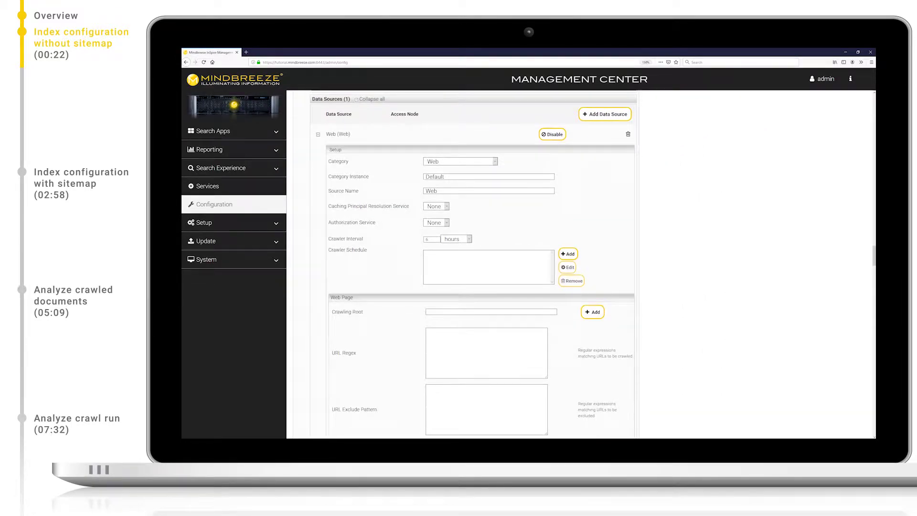
Set the Web source's category instance to stocksnap and source name to Pictures.
{"action": "left_click_drag", "start_coordinate": [444, 177], "coordinate": [416, 180]}
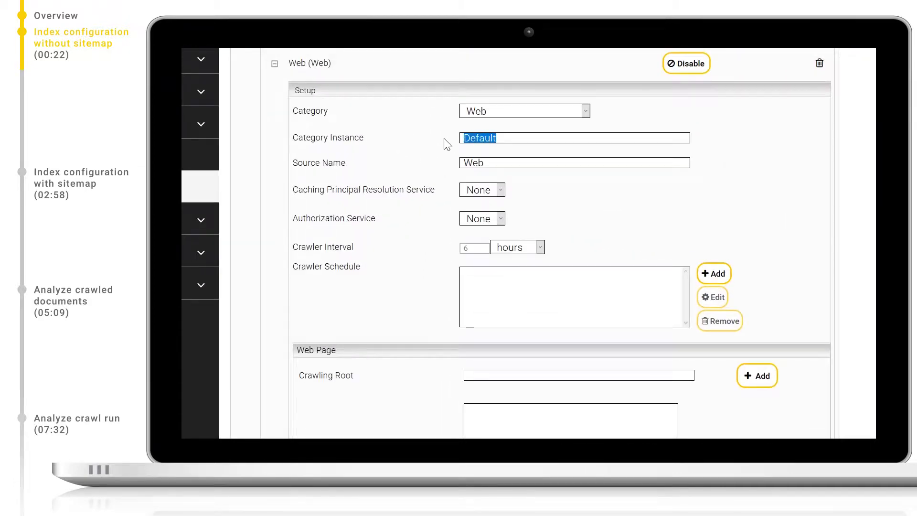
{"action": "type", "text": "stocksnap"}
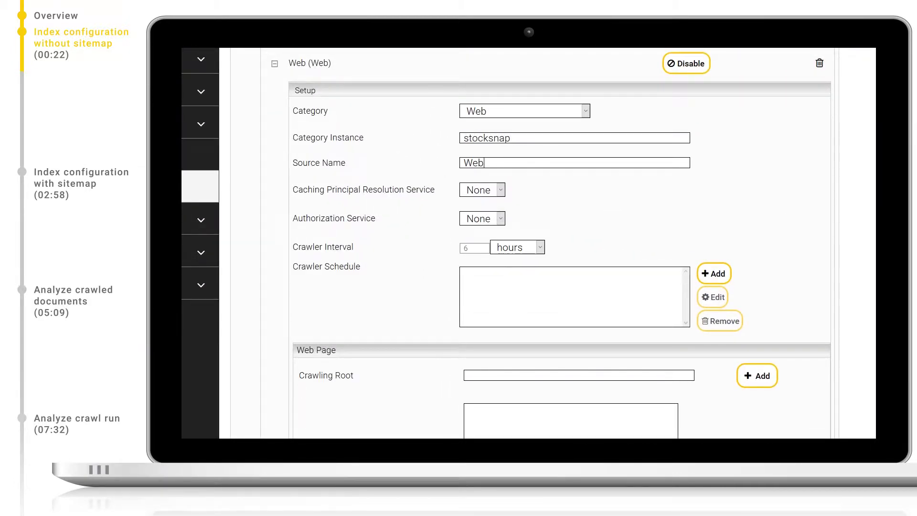
{"action": "double_click", "coordinate": [473, 163]}
{"action": "type", "text": "Pictures"}
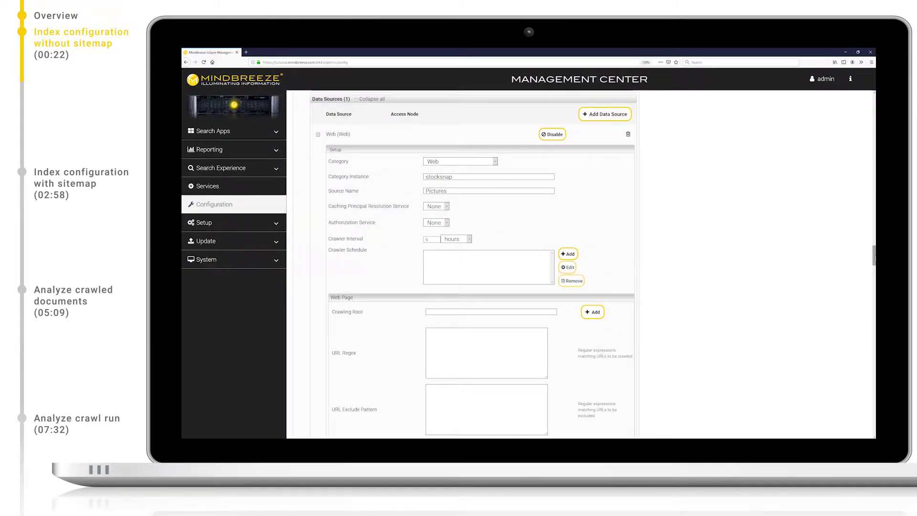
{"action": "scroll", "coordinate": [873, 258], "scroll_direction": "down", "scroll_amount": 3}
{"action": "scroll", "coordinate": [477, 262], "scroll_direction": "down", "scroll_amount": 3}
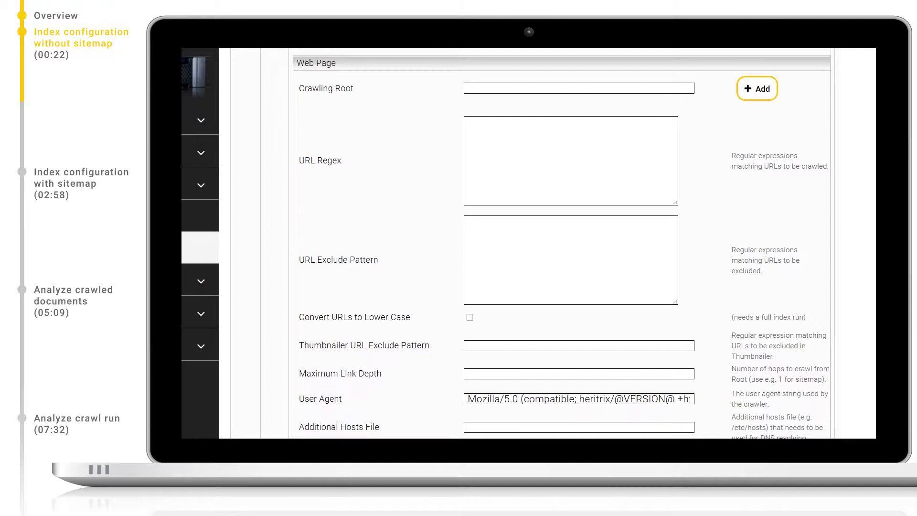
{"action": "type", "text": "https://stocksnap.io"}
{"action": "left_click", "coordinate": [755, 101]}
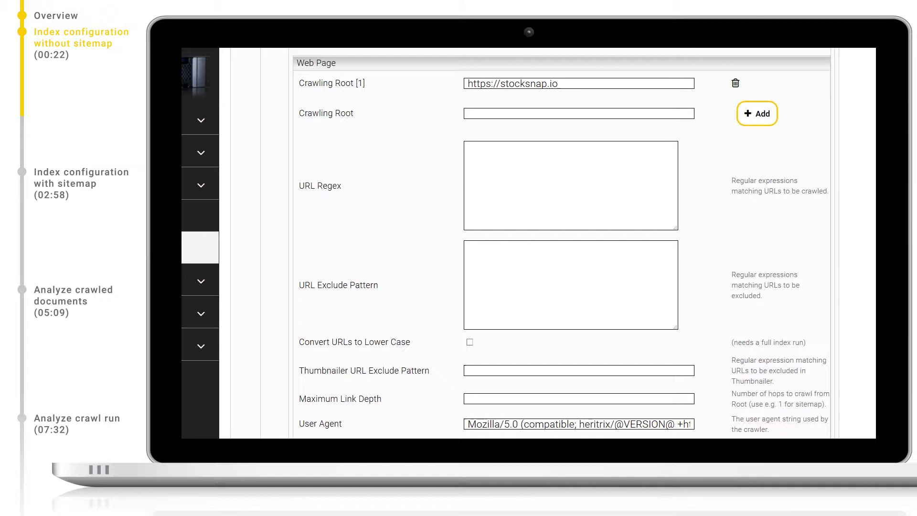
{"action": "type", "text": "https://stocksnap.io"}
{"action": "type", "text": "/photo"}
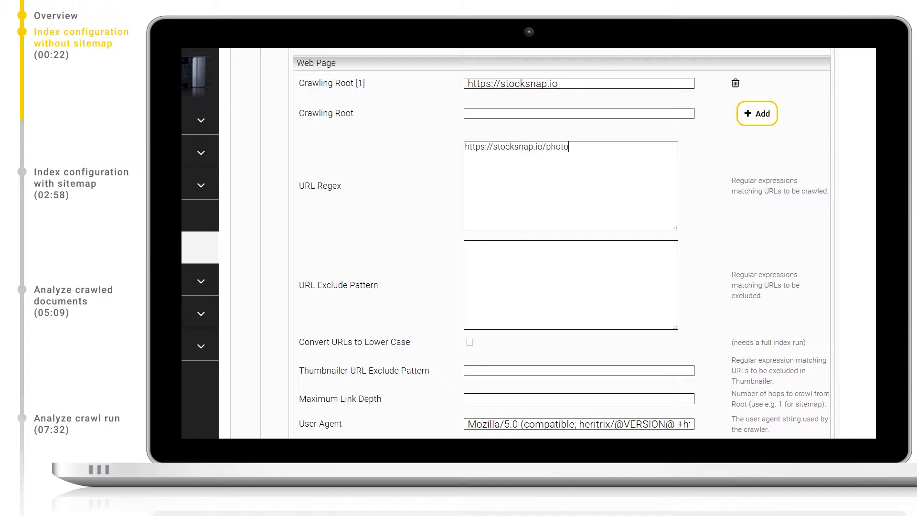
{"action": "type", "text": "/.*?"}
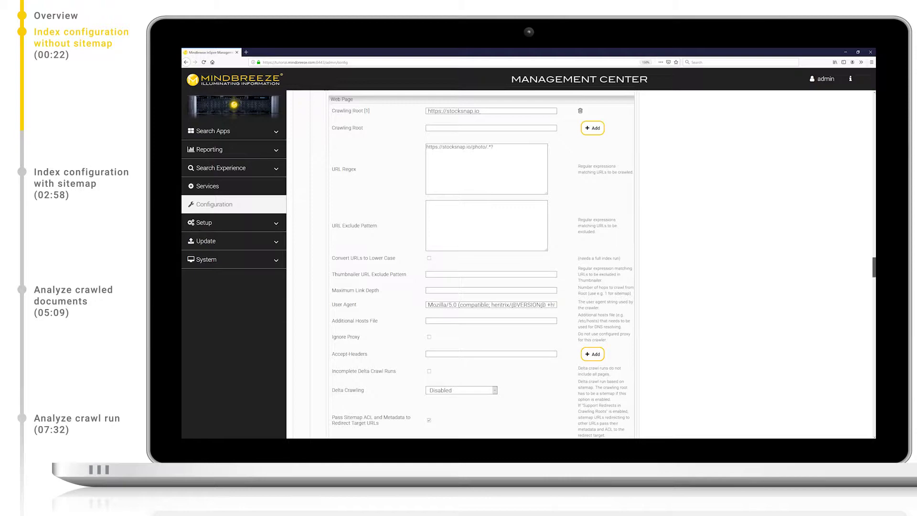
{"action": "scroll", "coordinate": [856, 316], "scroll_direction": "down", "scroll_amount": 10}
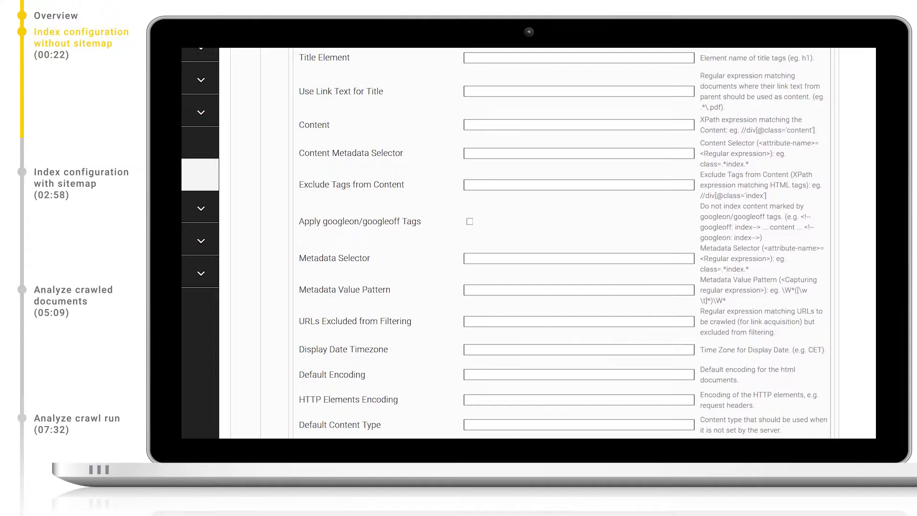
{"action": "left_click", "coordinate": [578, 322]}
{"action": "type", "text": "https://stocksnap.io"}
{"action": "type", "text": "/"}
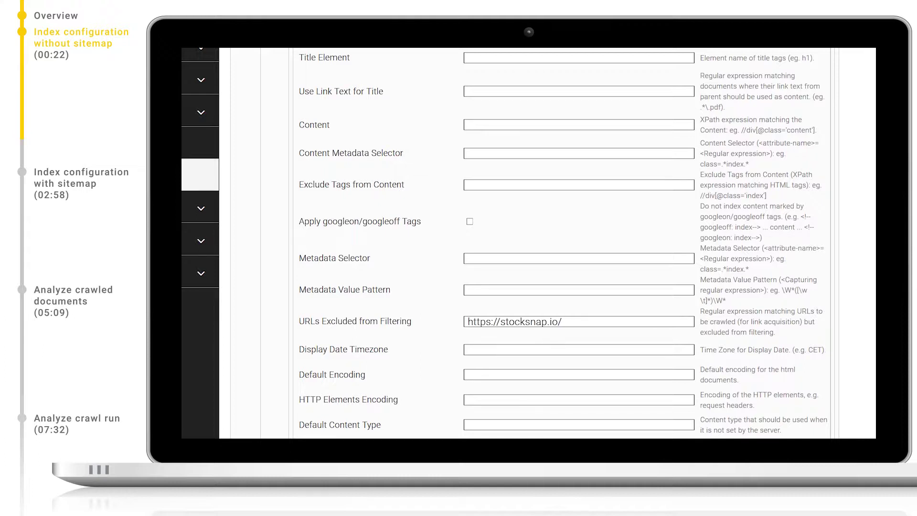
{"action": "type", "text": "?"}
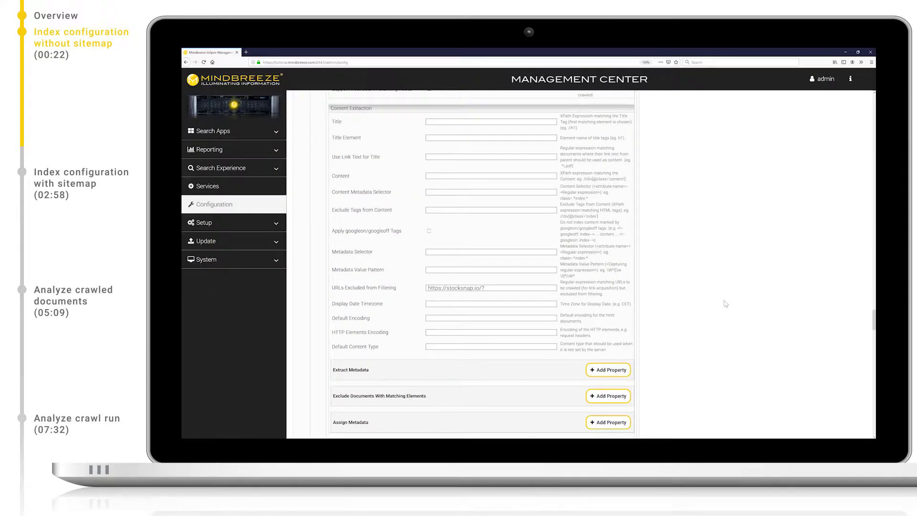
{"action": "left_click_drag", "start_coordinate": [874, 320], "coordinate": [875, 102]}
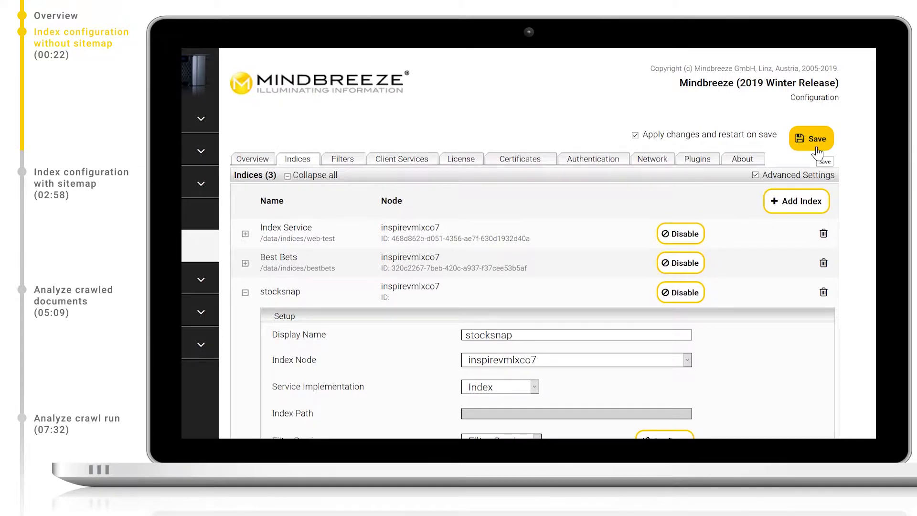
Enable Unrestricted Public Access, disable Enforce ACL Evaluation, and save the stocksnap index.
{"action": "left_click", "coordinate": [816, 148]}
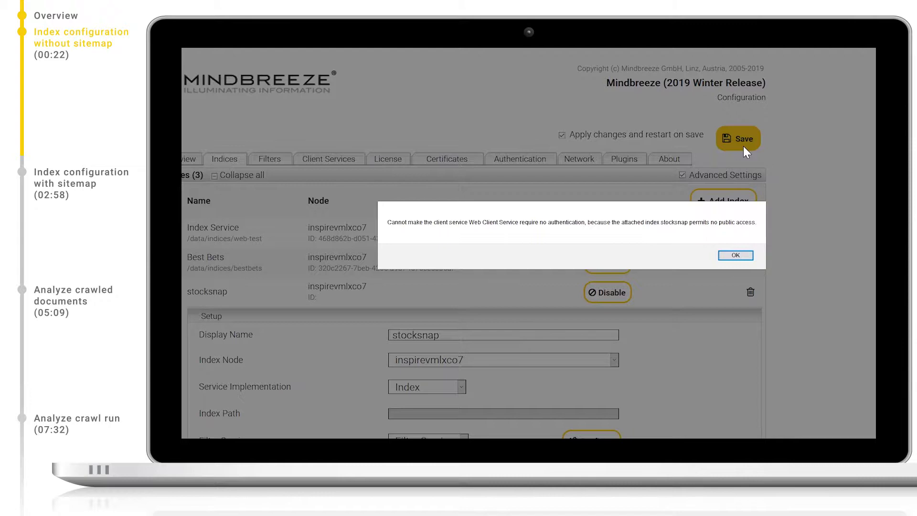
{"action": "left_click", "coordinate": [737, 256]}
{"action": "scroll", "coordinate": [861, 140], "scroll_direction": "down", "scroll_amount": 10}
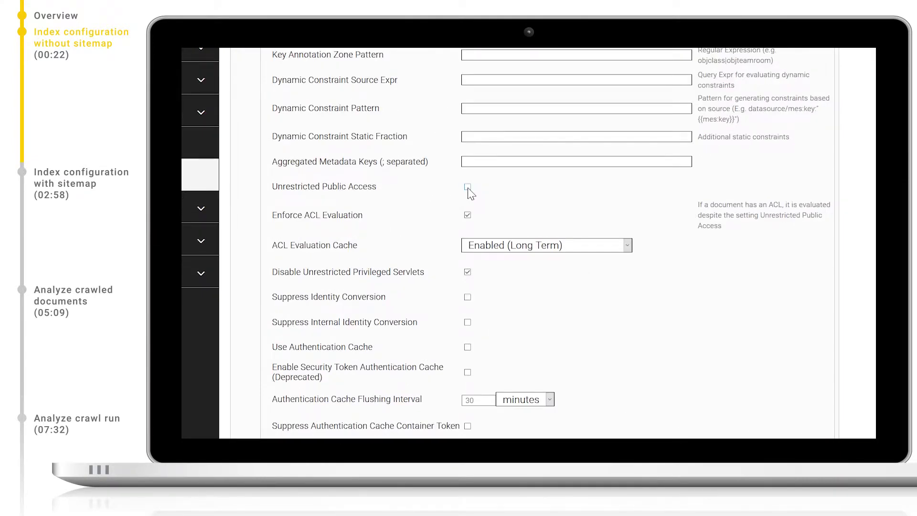
{"action": "left_click", "coordinate": [467, 187]}
{"action": "left_click", "coordinate": [468, 215]}
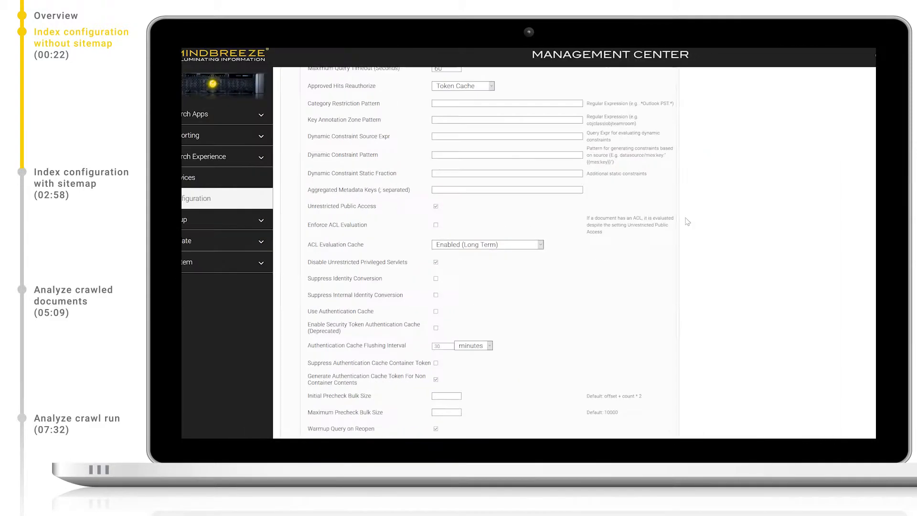
{"action": "scroll", "coordinate": [724, 136], "scroll_direction": "up", "scroll_amount": 10}
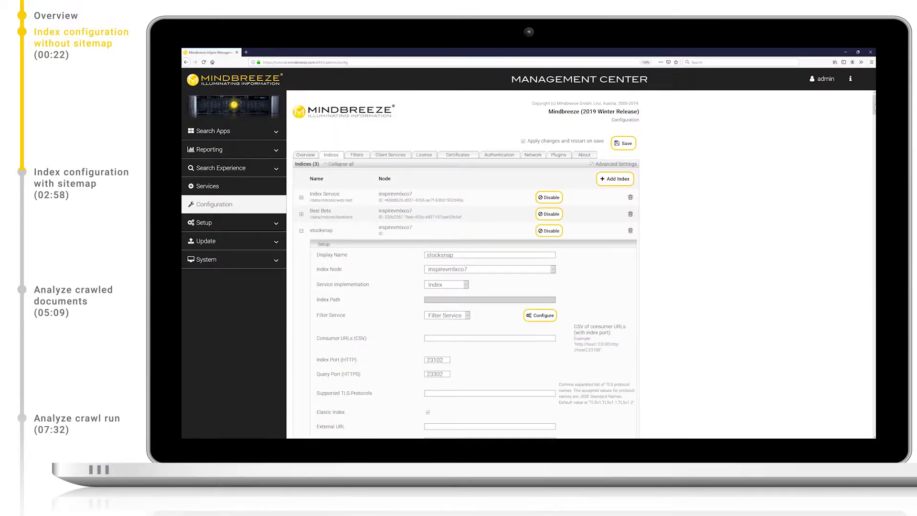
{"action": "left_click", "coordinate": [629, 146]}
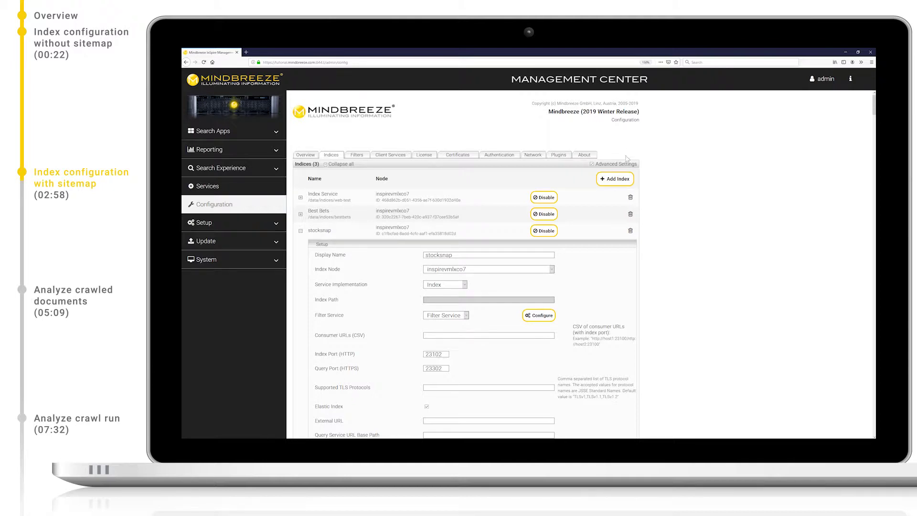
Add another index on node inspirevmlxco7 with the Web Client Service and a Web data source.
{"action": "left_click", "coordinate": [618, 183]}
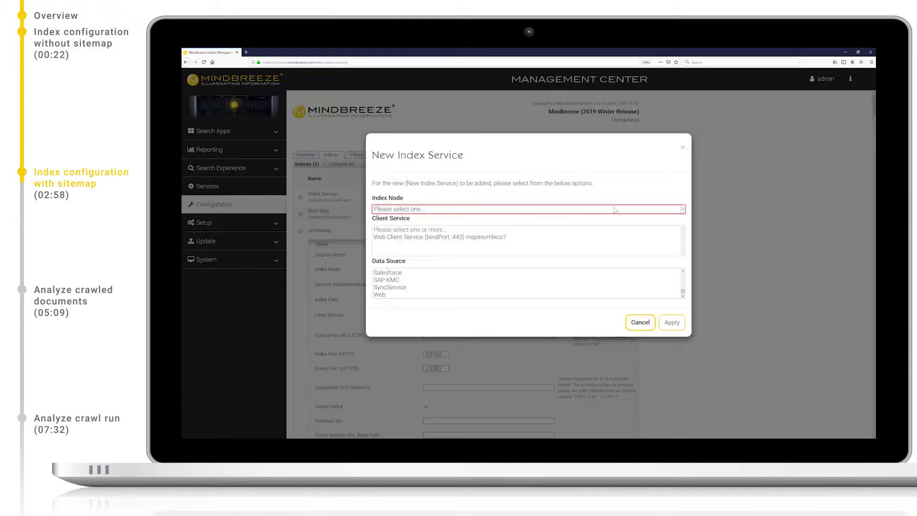
{"action": "left_click", "coordinate": [614, 209]}
{"action": "left_click", "coordinate": [614, 231]}
{"action": "left_click", "coordinate": [614, 237]}
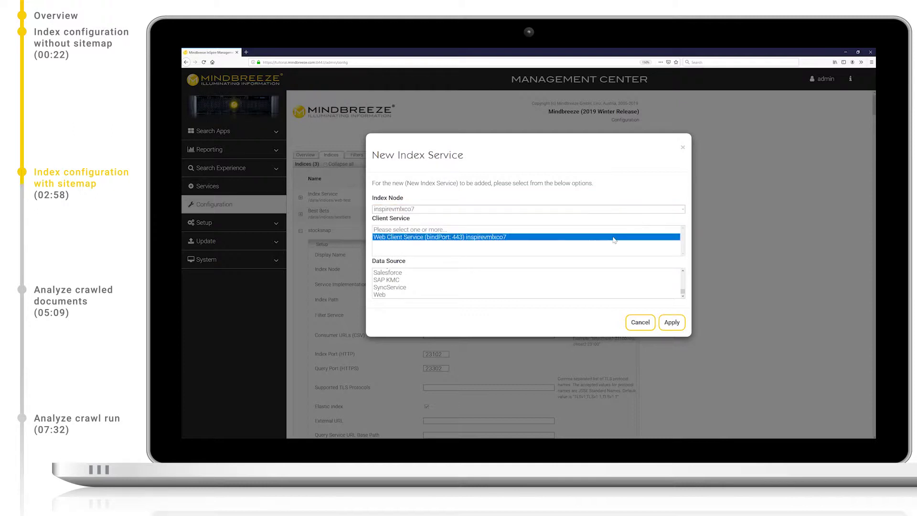
{"action": "left_click", "coordinate": [598, 295]}
{"action": "left_click", "coordinate": [670, 322]}
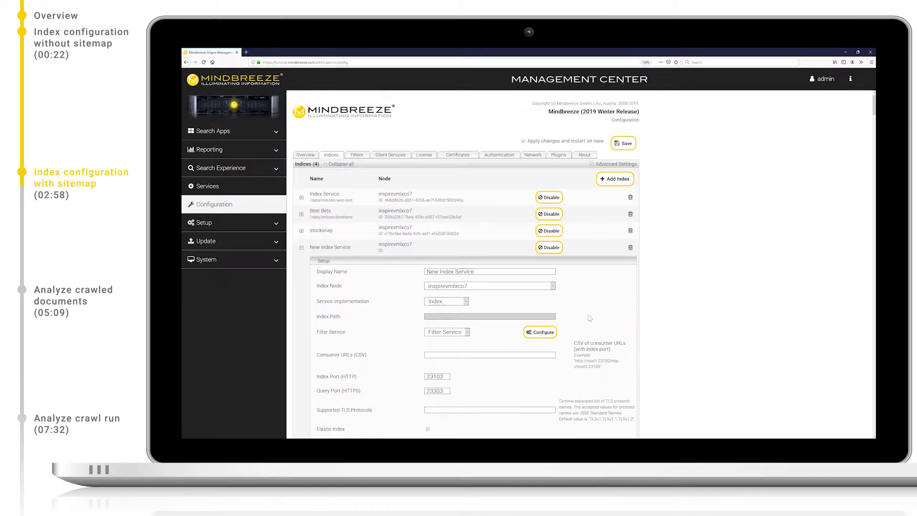
Name the new index stocksnapsitemap and set its category instance to stocksnapsitemap.
{"action": "left_click_drag", "start_coordinate": [475, 272], "coordinate": [423, 271]}
{"action": "type", "text": "stocksnapsitemap"}
{"action": "left_click_drag", "start_coordinate": [873, 106], "coordinate": [874, 254]}
{"action": "left_click_drag", "start_coordinate": [444, 194], "coordinate": [422, 208]}
{"action": "type", "text": "stocksnapsitemap"}
{"action": "type", "text": "Sitemap Pictures"}
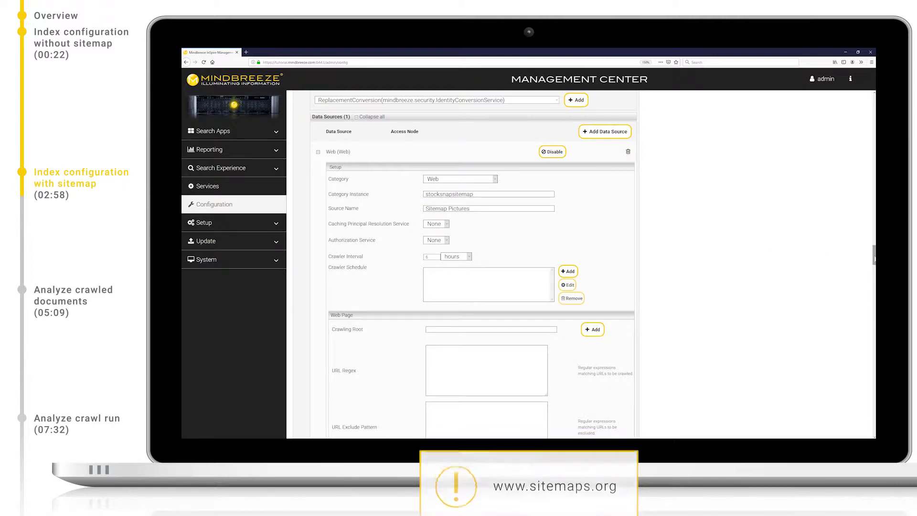
{"action": "scroll", "coordinate": [866, 255], "scroll_direction": "down", "scroll_amount": 5}
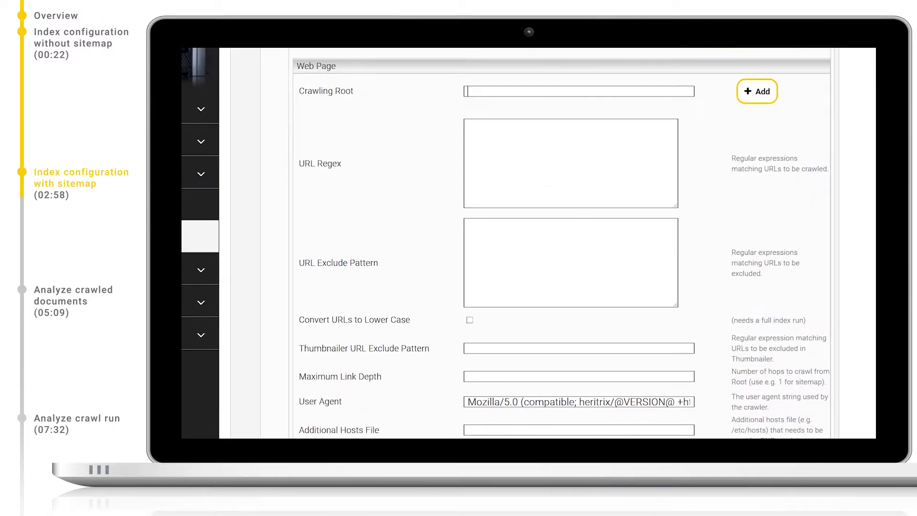
{"action": "type", "text": "https://stocksnap.io"}
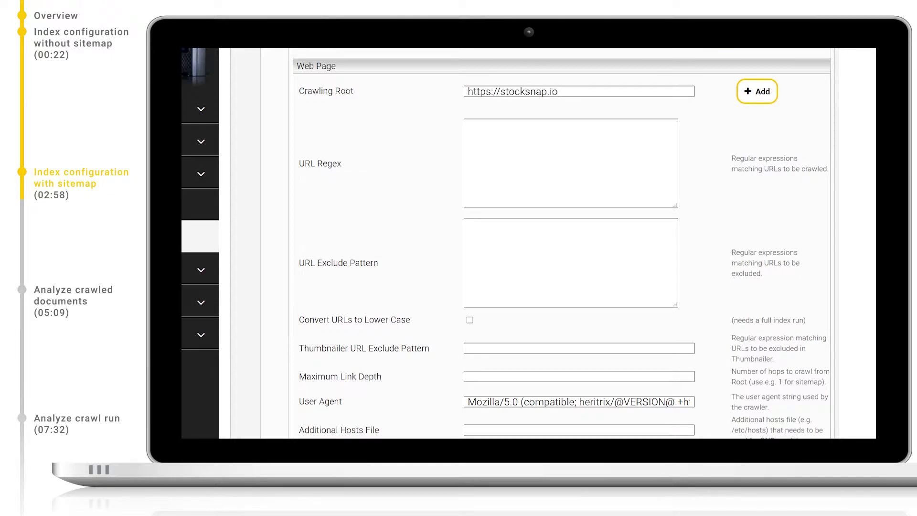
{"action": "type", "text": "/sitemap.xml"}
{"action": "left_click", "coordinate": [754, 99]}
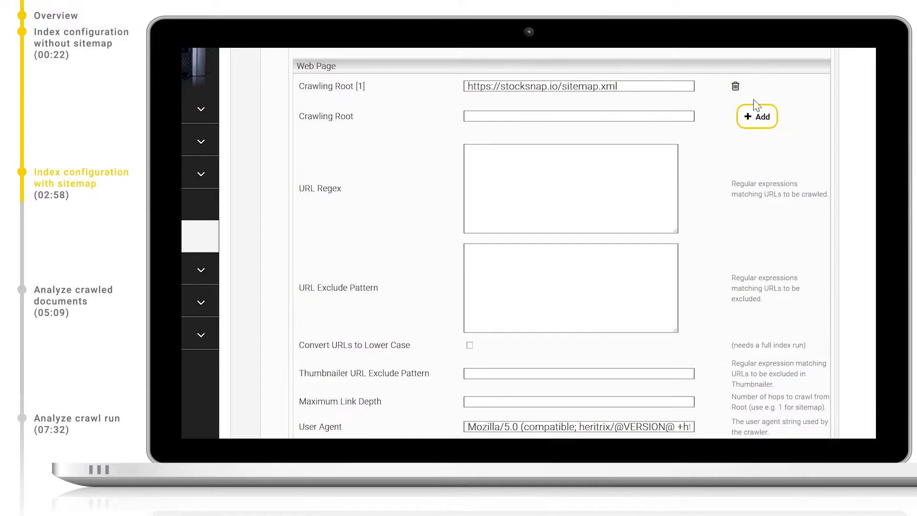
{"action": "scroll", "coordinate": [698, 237], "scroll_direction": "down", "scroll_amount": 10}
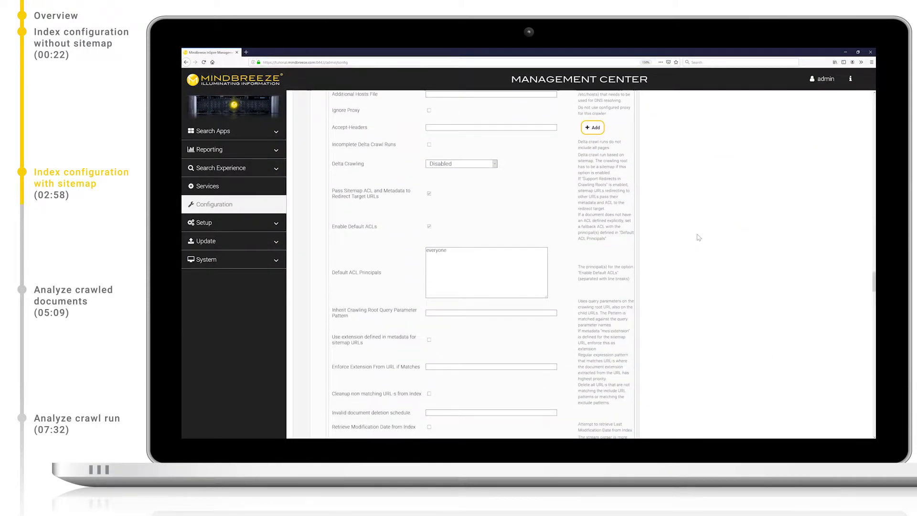
{"action": "left_click", "coordinate": [496, 165]}
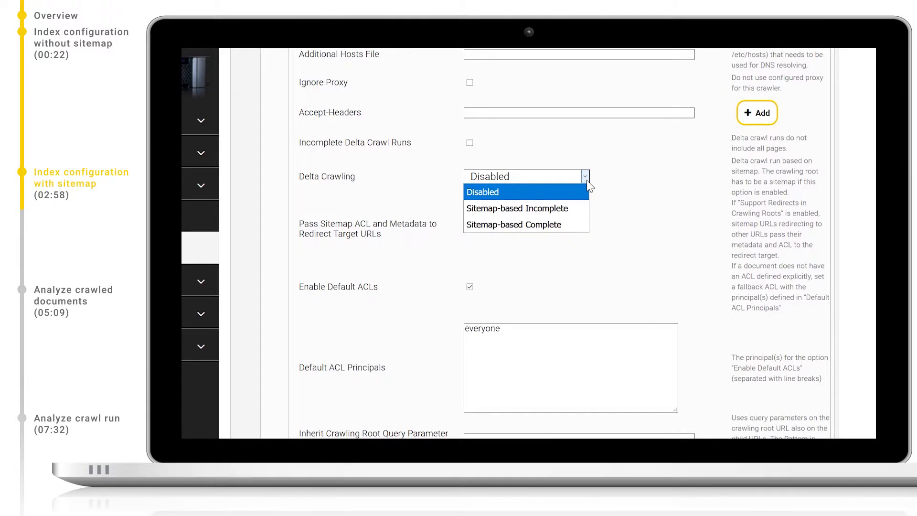
{"action": "left_click", "coordinate": [587, 227]}
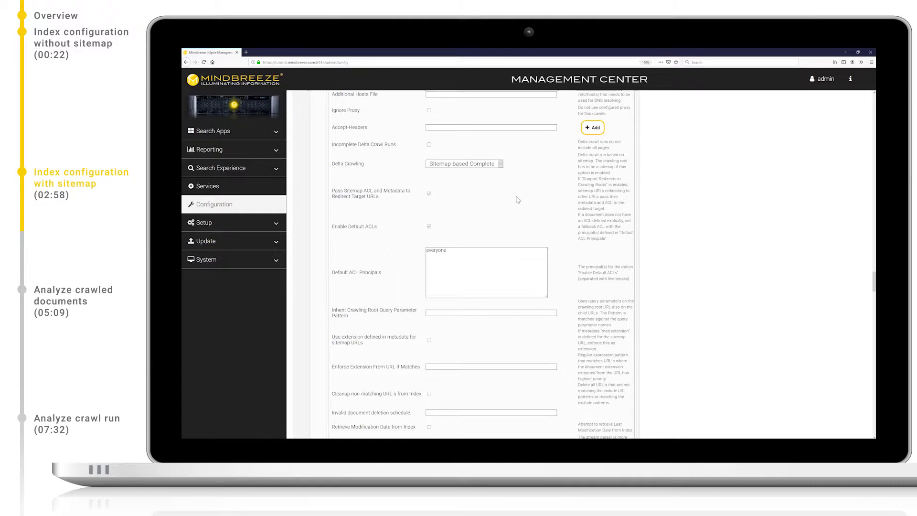
Enable the stream sitemap parser and non-matching URL cleanup, with deletion schedule 0 0 * ? * *.
{"action": "left_click_drag", "start_coordinate": [873, 281], "coordinate": [873, 294]}
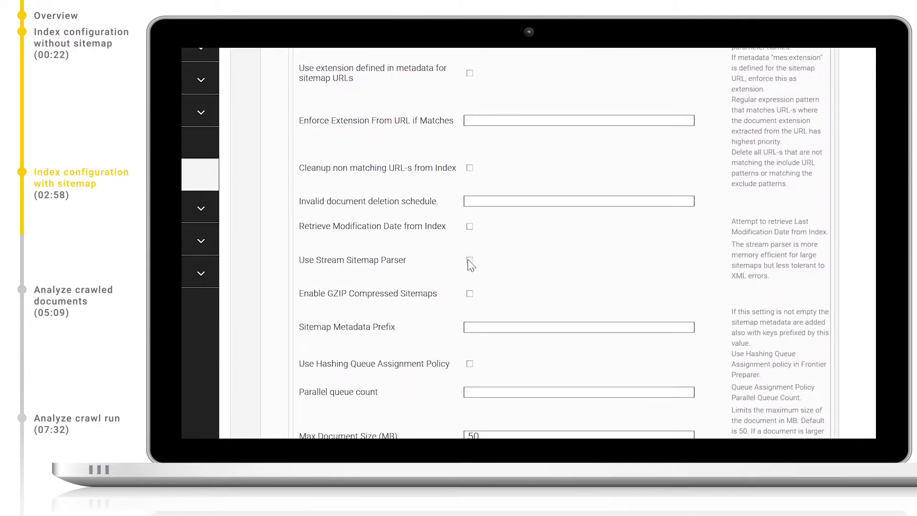
{"action": "left_click", "coordinate": [469, 260]}
{"action": "left_click", "coordinate": [471, 169]}
{"action": "type", "text": "0 0 * ? * *"}
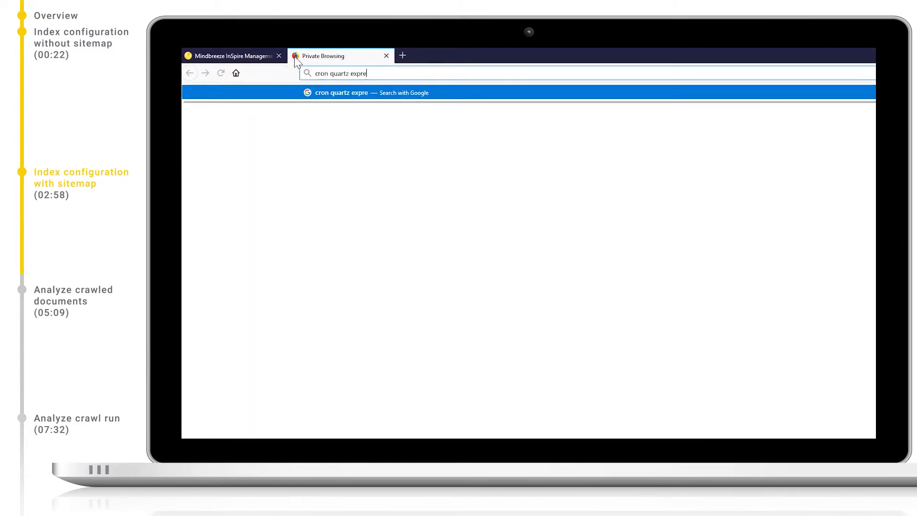
Look up the every-hour Quartz cron expression 0 0 * ? * * * on FreeFormatter.
{"action": "type", "text": "ssion"}
{"action": "key", "text": "Return"}
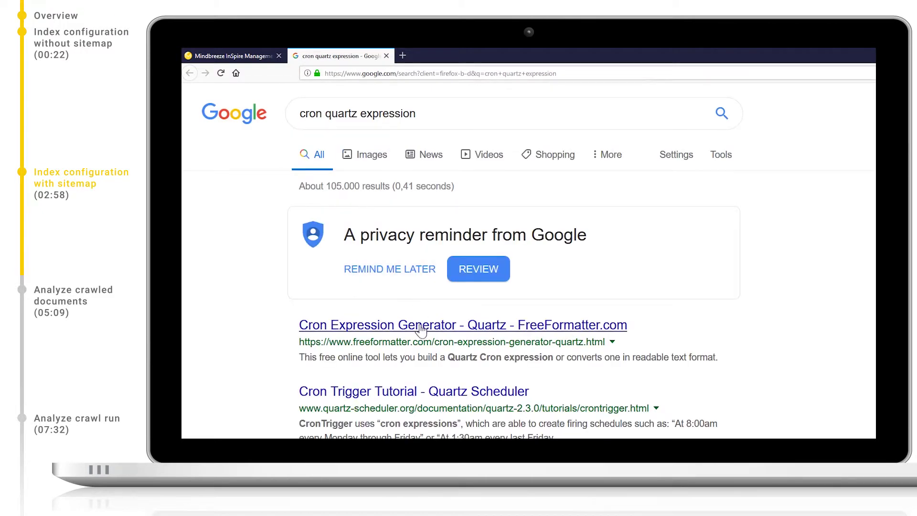
{"action": "left_click", "coordinate": [420, 328]}
{"action": "left_click", "coordinate": [381, 216]}
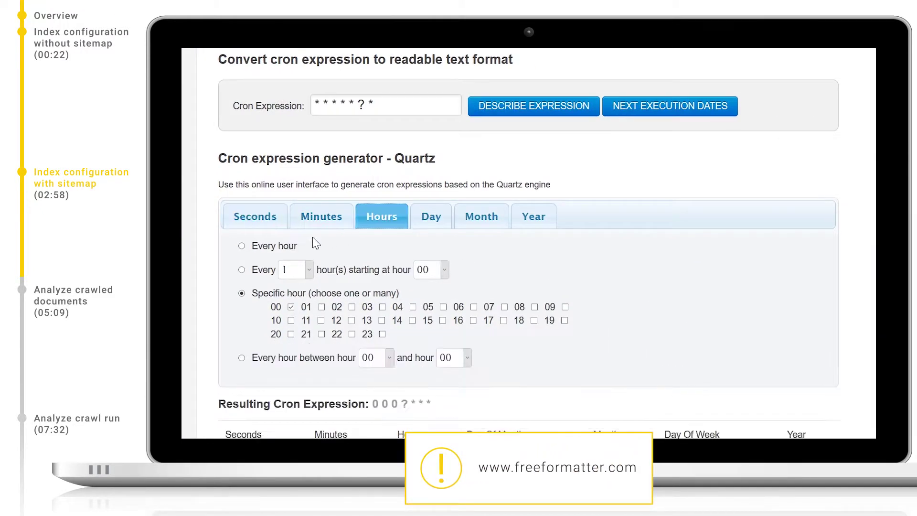
{"action": "left_click", "coordinate": [242, 245]}
{"action": "left_click_drag", "start_coordinate": [372, 403], "coordinate": [432, 411]}
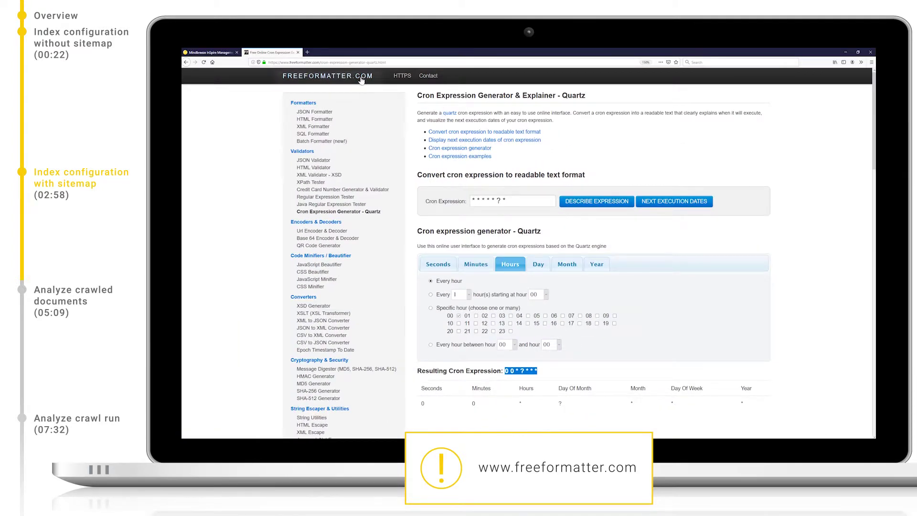
Go to the pasted Mindbreeze Web Connector help page address.
{"action": "key", "text": "ctrl+l"}
{"action": "type", "text": "https://help.mindbreeze.com/en/index.php?topic=doc/Configuration---Web-Connector/index.htm"}
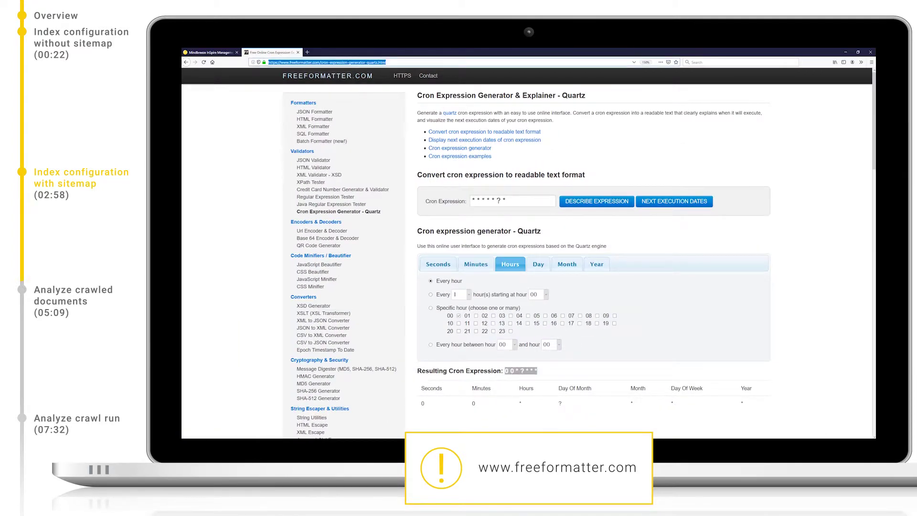
{"action": "key", "text": "Return"}
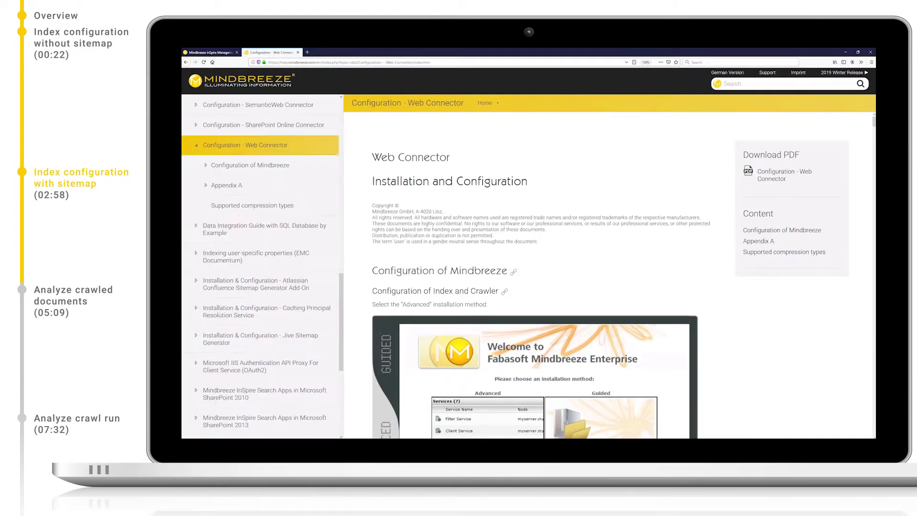
Scroll the Web Connector help down to the Appendix A Heritrix status codes.
{"action": "left_click_drag", "start_coordinate": [874, 122], "coordinate": [873, 424]}
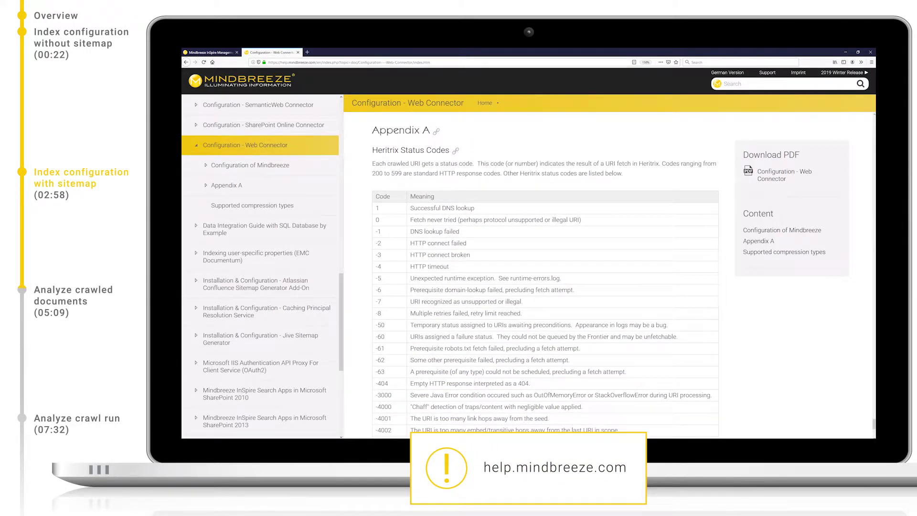
Save the stocksnapsitemap index configuration so its crawler and index services appear in the overview.
{"action": "left_click", "coordinate": [209, 52]}
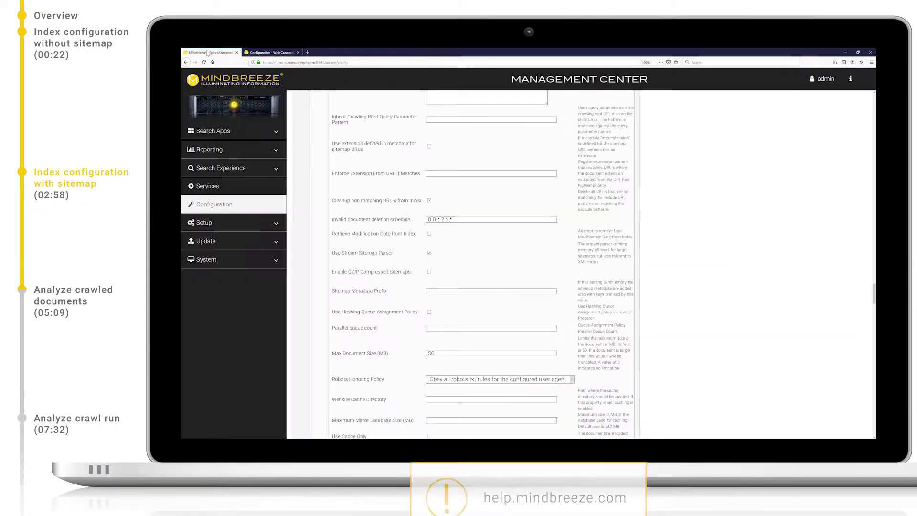
{"action": "scroll", "coordinate": [779, 218], "scroll_direction": "up", "scroll_amount": 15}
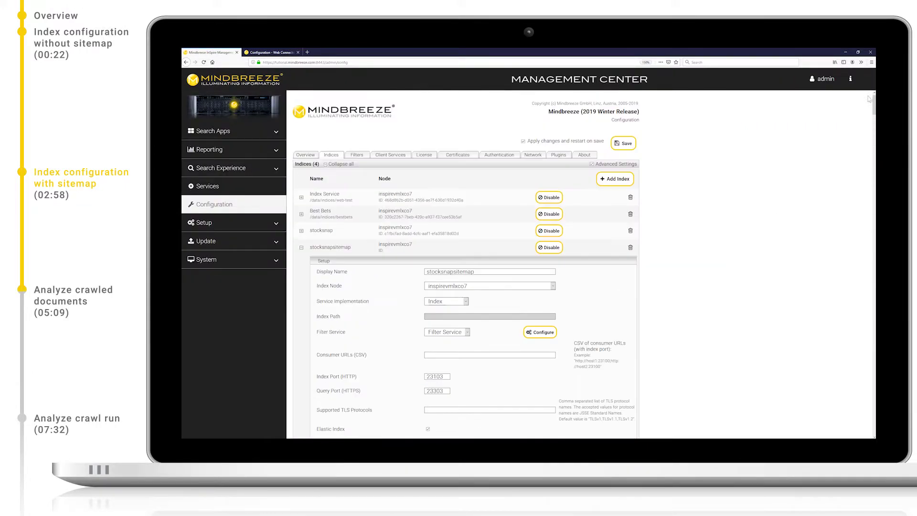
{"action": "left_click", "coordinate": [634, 148]}
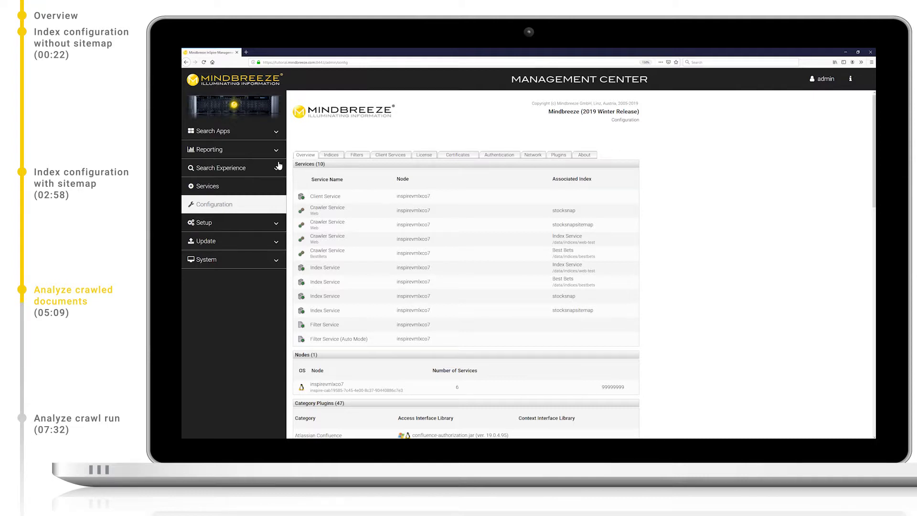
Open Reporting > Telemetry Details in a separate app.telemetry tab and view the Crawler Service records.
{"action": "left_click", "coordinate": [254, 157]}
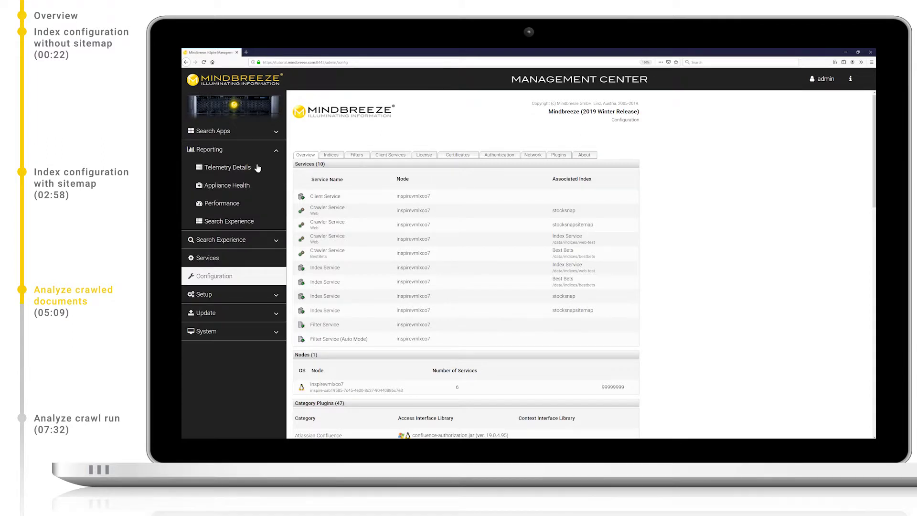
{"action": "left_click", "coordinate": [258, 169]}
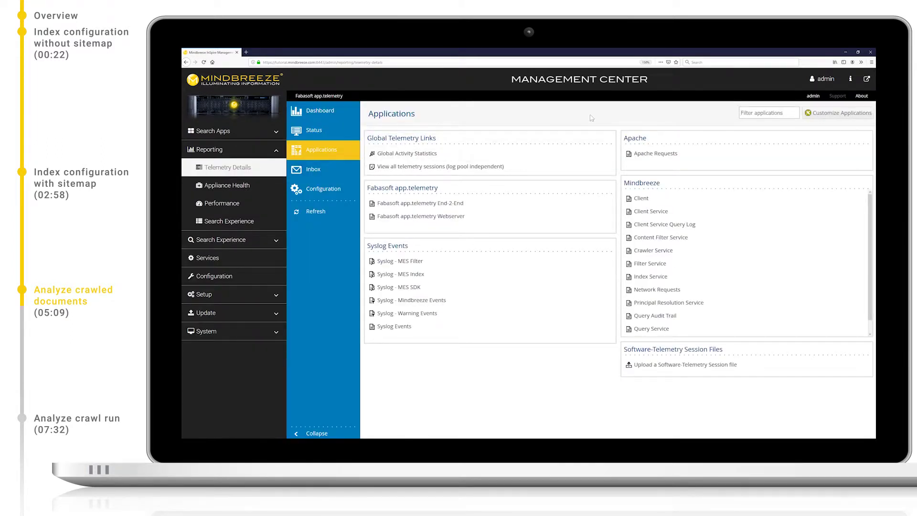
{"action": "left_click", "coordinate": [867, 80]}
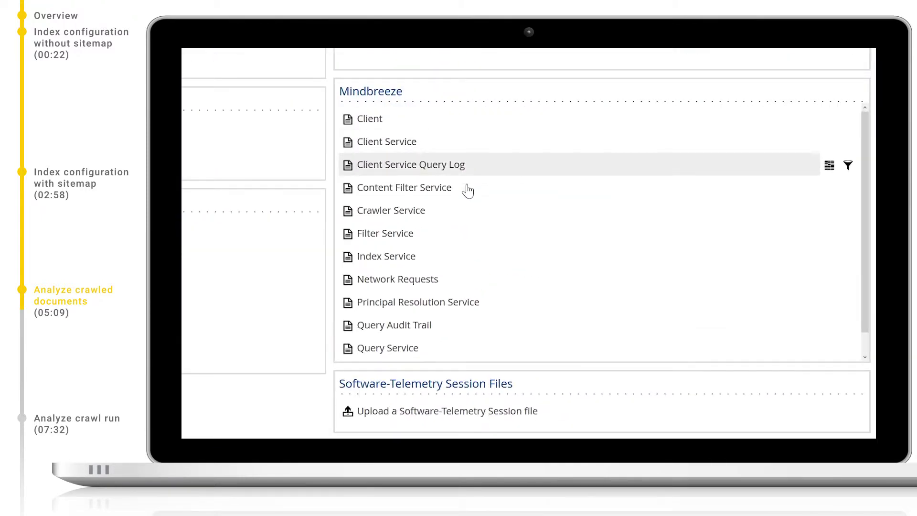
{"action": "left_click", "coordinate": [413, 212]}
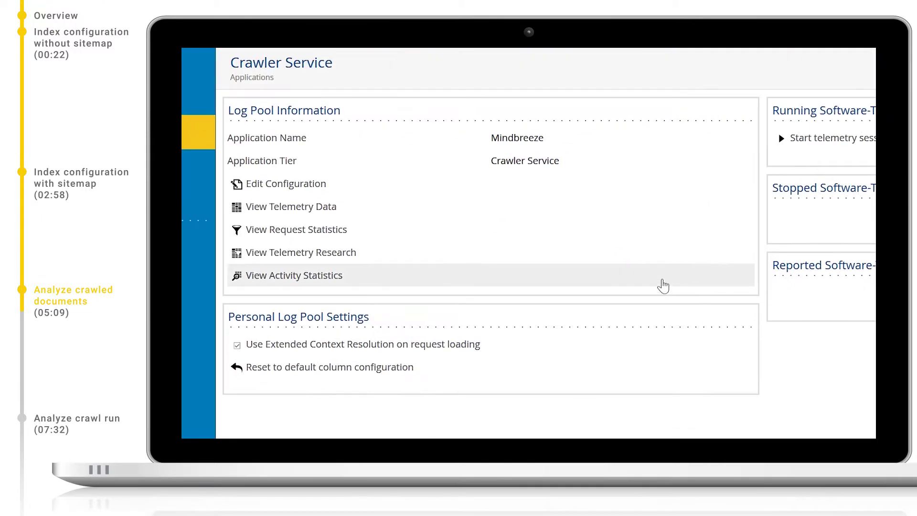
{"action": "left_click", "coordinate": [354, 212]}
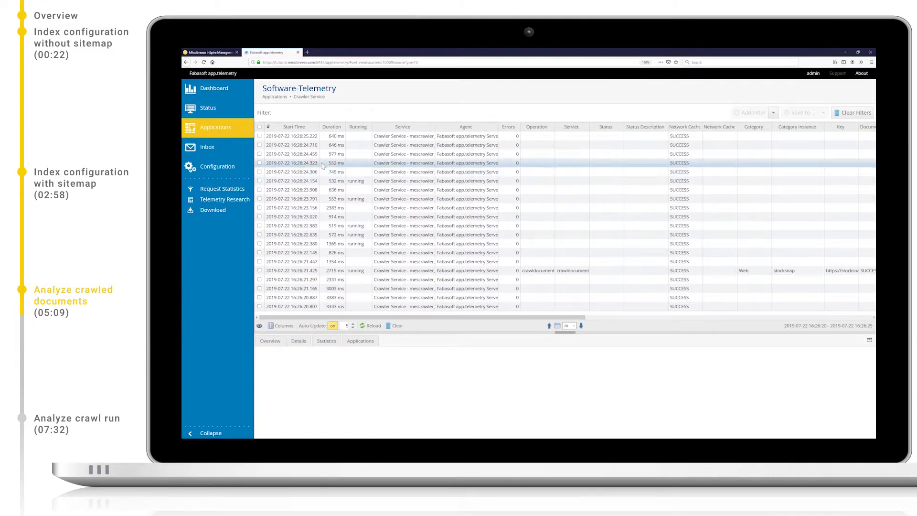
Sort the log by start time and filter it to Operation contains 'crawldocument'.
{"action": "left_click", "coordinate": [300, 128]}
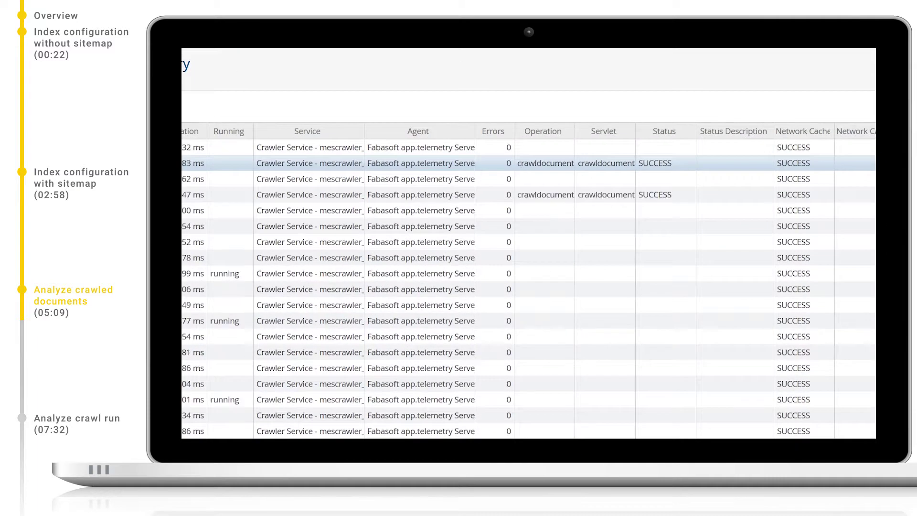
{"action": "right_click", "coordinate": [530, 164]}
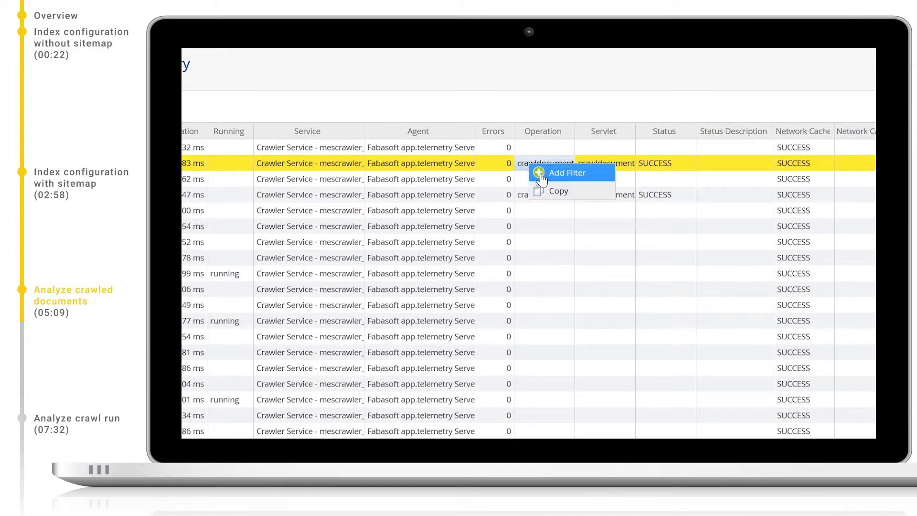
{"action": "left_click", "coordinate": [540, 172]}
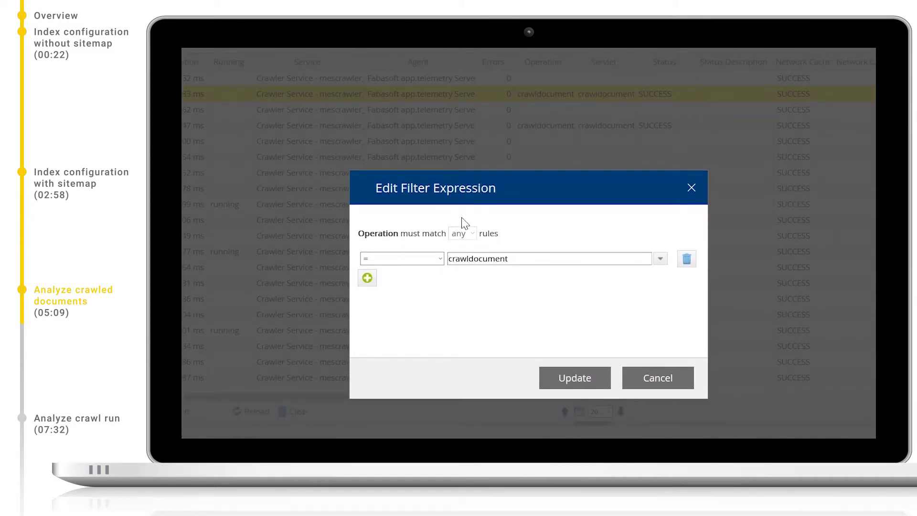
{"action": "left_click", "coordinate": [439, 259]}
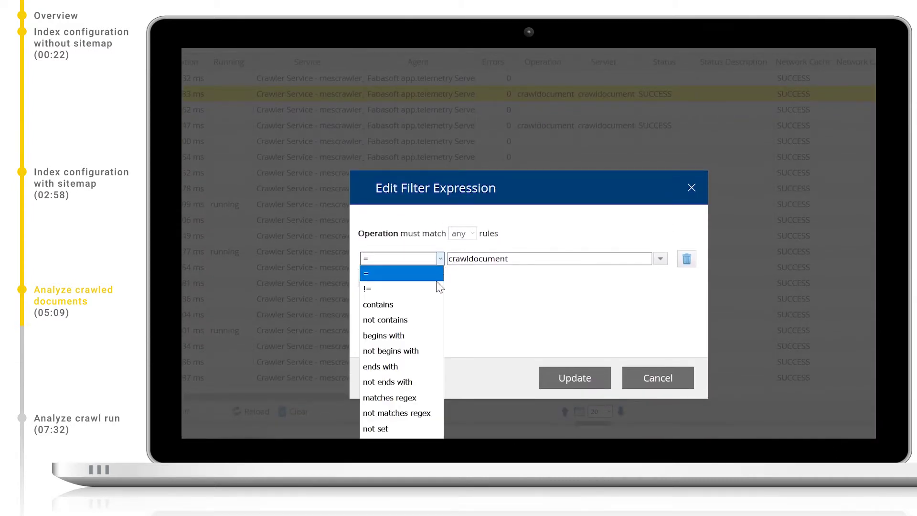
{"action": "left_click", "coordinate": [434, 305]}
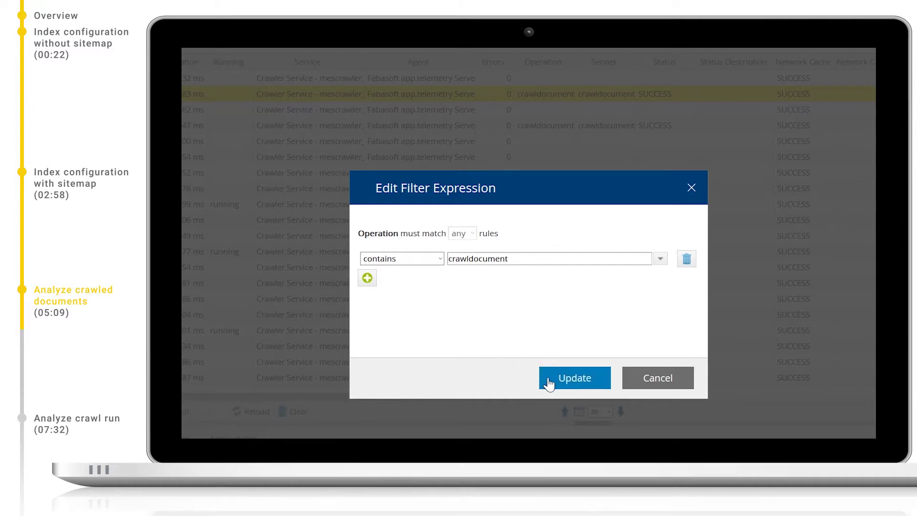
{"action": "left_click", "coordinate": [549, 383]}
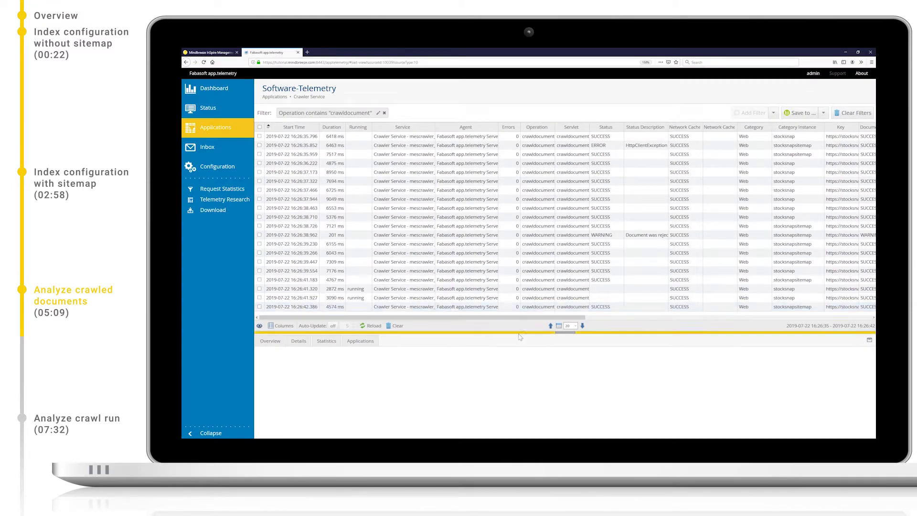
Enlarge the details pane and show the first crawldocument request's associated requests.
{"action": "left_click_drag", "start_coordinate": [516, 334], "coordinate": [513, 164]}
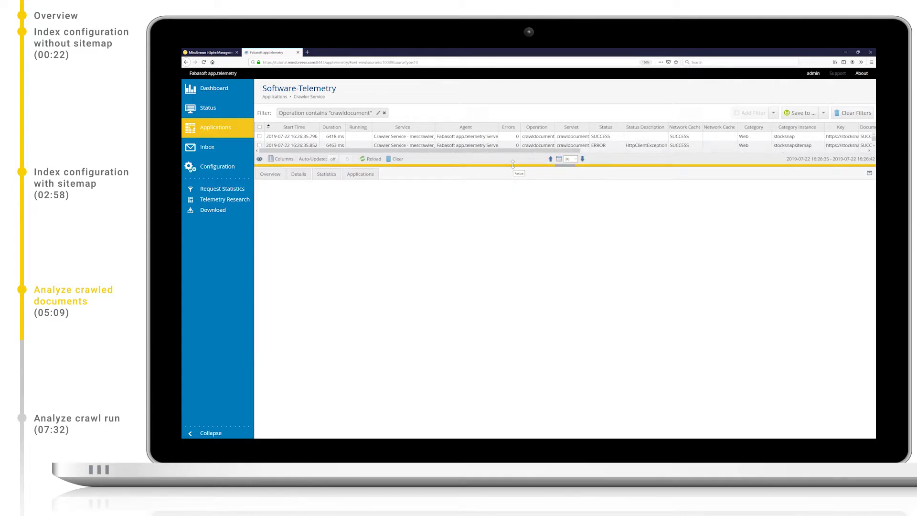
{"action": "left_click", "coordinate": [487, 136]}
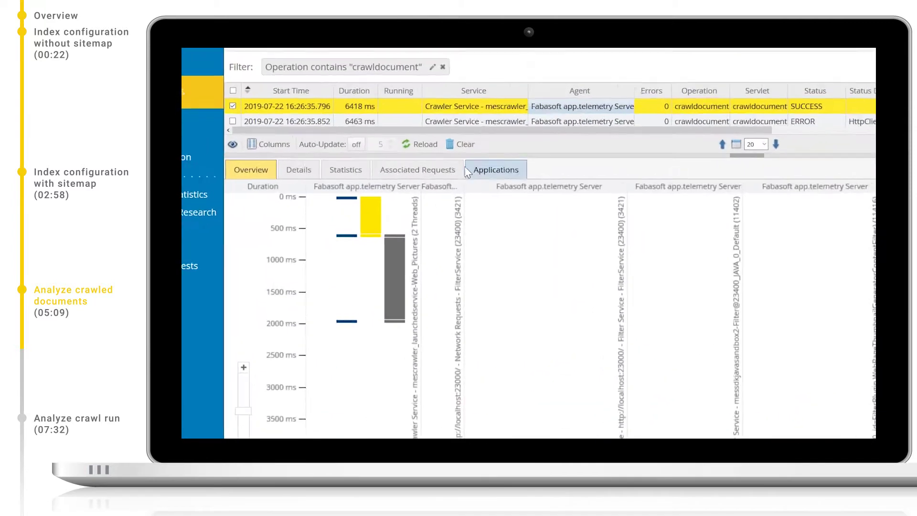
{"action": "left_click", "coordinate": [462, 170]}
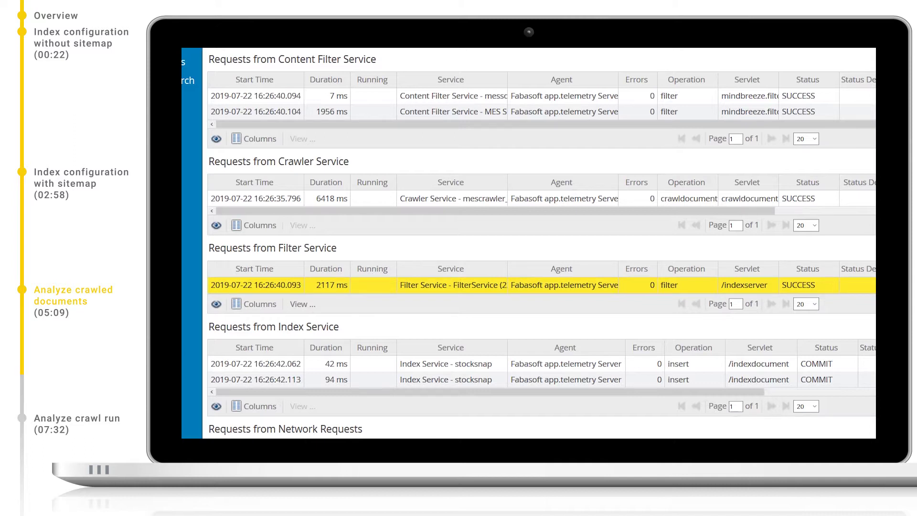
{"action": "scroll", "coordinate": [359, 245], "scroll_direction": "up", "scroll_amount": 5}
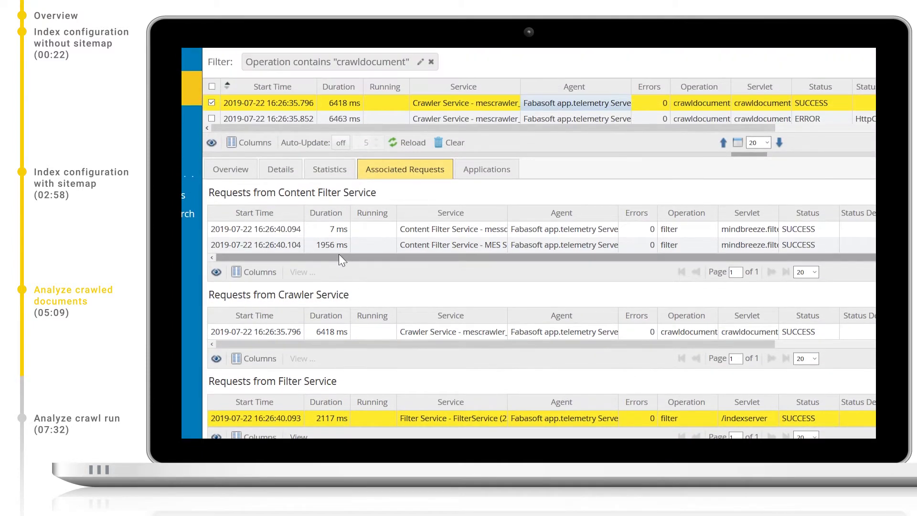
{"action": "left_click", "coordinate": [359, 244]}
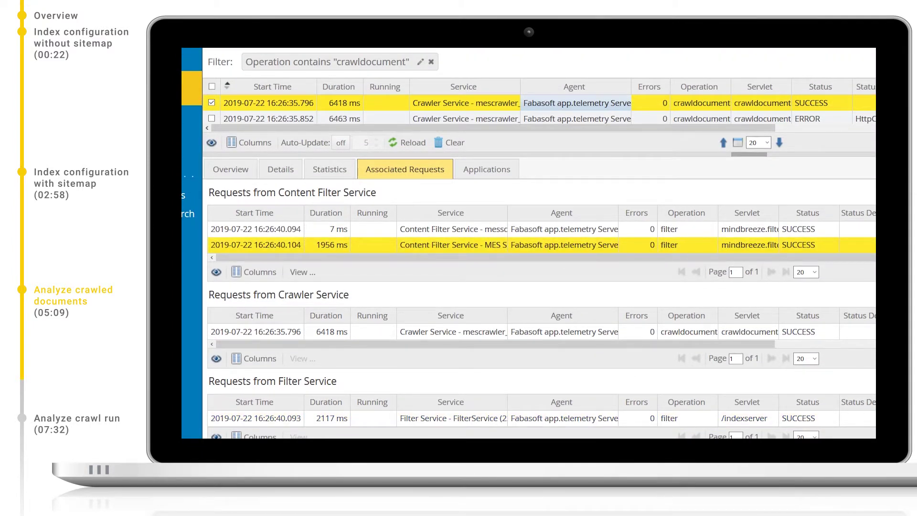
{"action": "left_click_drag", "start_coordinate": [781, 244], "coordinate": [815, 243]}
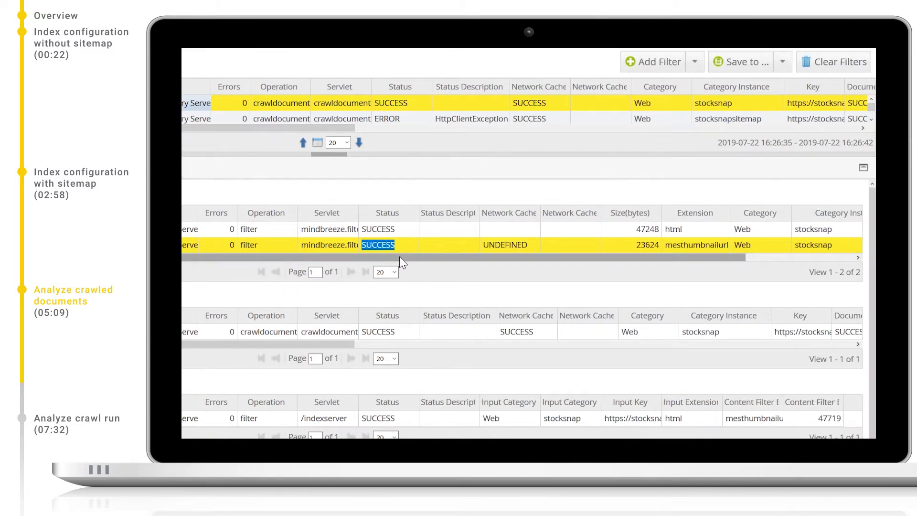
{"action": "left_click_drag", "start_coordinate": [819, 257], "coordinate": [876, 257]}
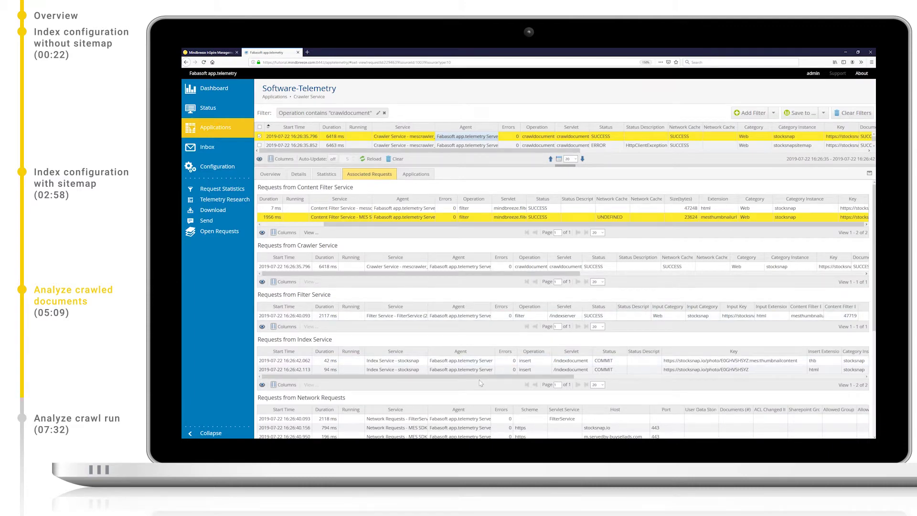
{"action": "left_click", "coordinate": [380, 369]}
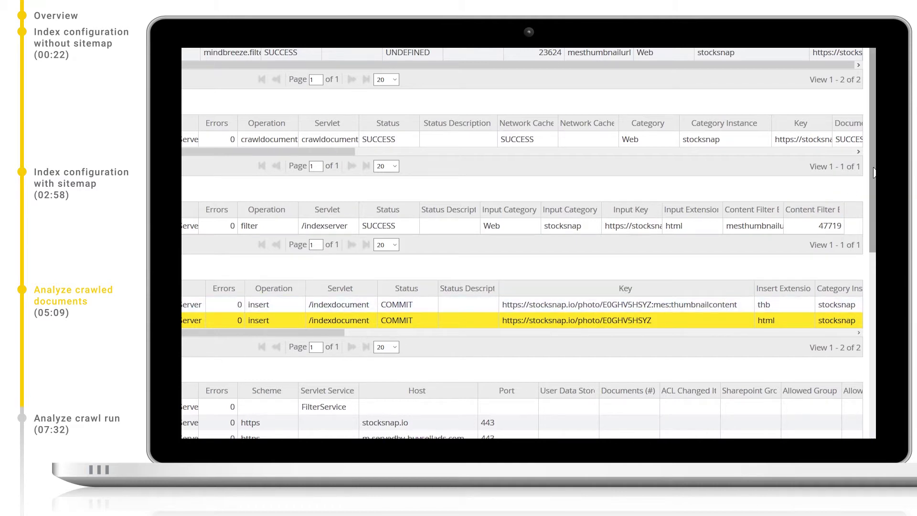
Select the stocksnap.io network request and scroll across its detail columns.
{"action": "left_click_drag", "start_coordinate": [873, 232], "coordinate": [868, 357]}
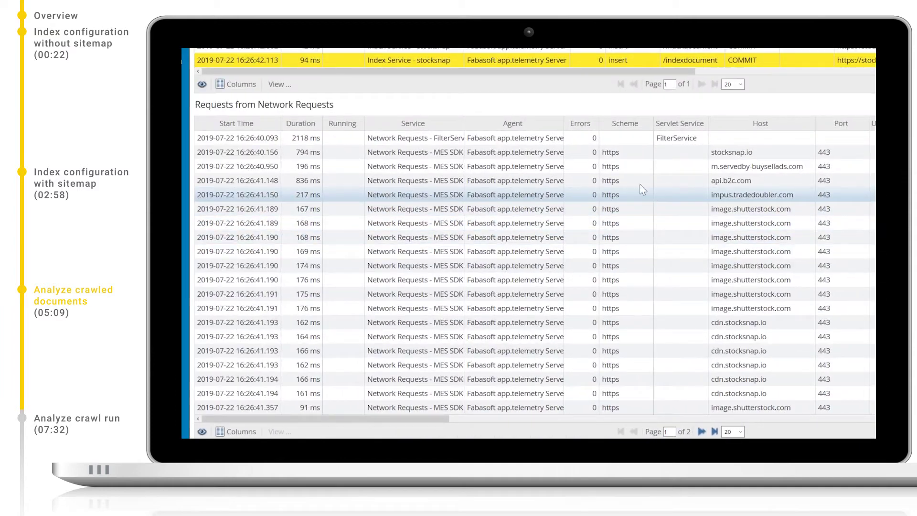
{"action": "left_click", "coordinate": [620, 152]}
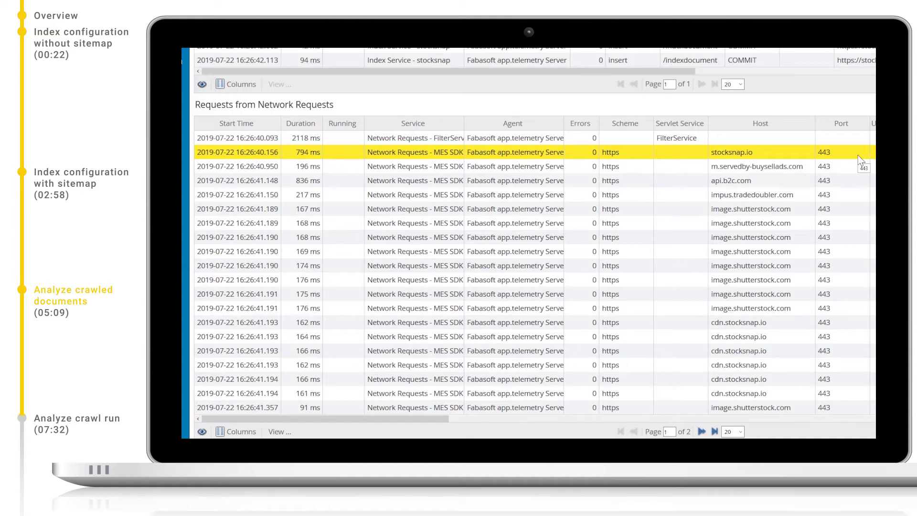
{"action": "left_click_drag", "start_coordinate": [443, 419], "coordinate": [819, 418]}
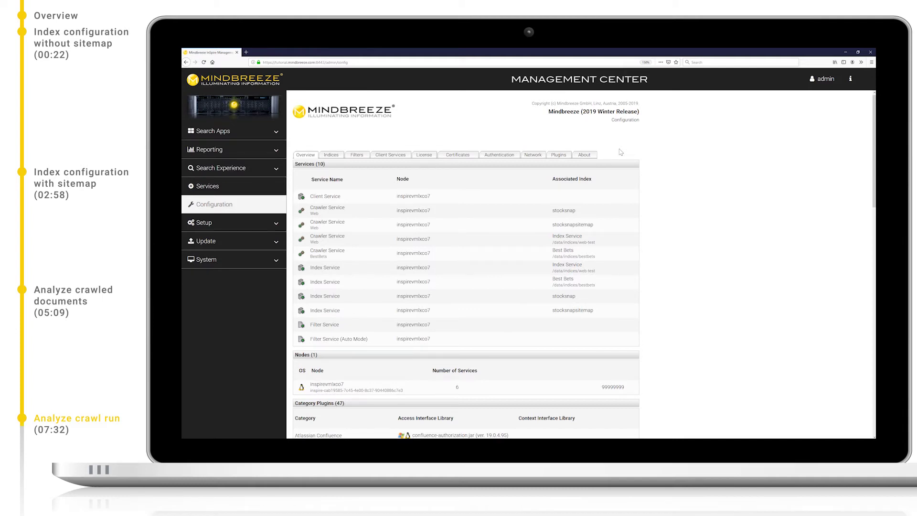
Open Telemetry Details again in its own tab and view the Crawler Service data.
{"action": "left_click", "coordinate": [259, 150]}
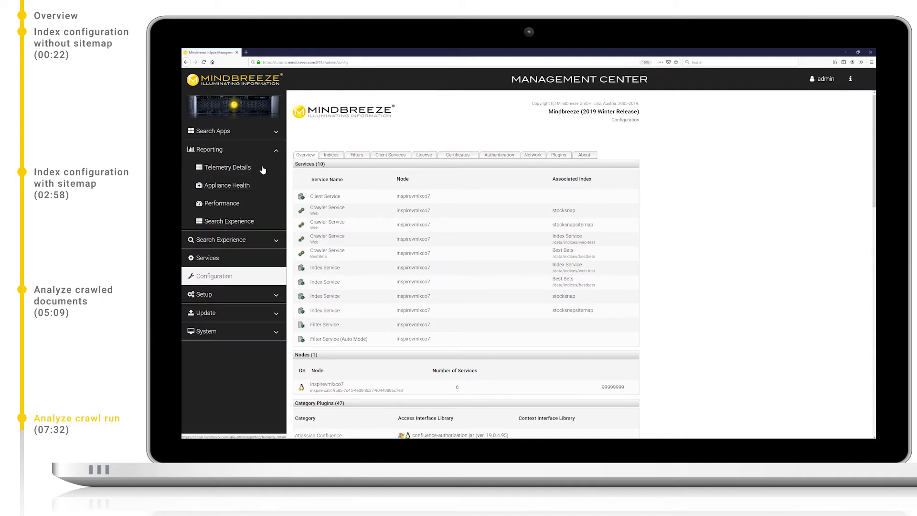
{"action": "left_click", "coordinate": [262, 169]}
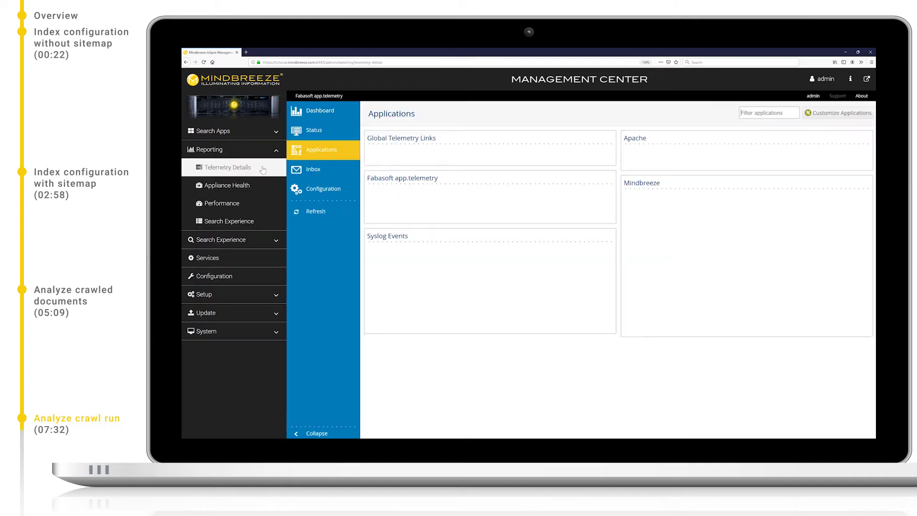
{"action": "left_click", "coordinate": [866, 80]}
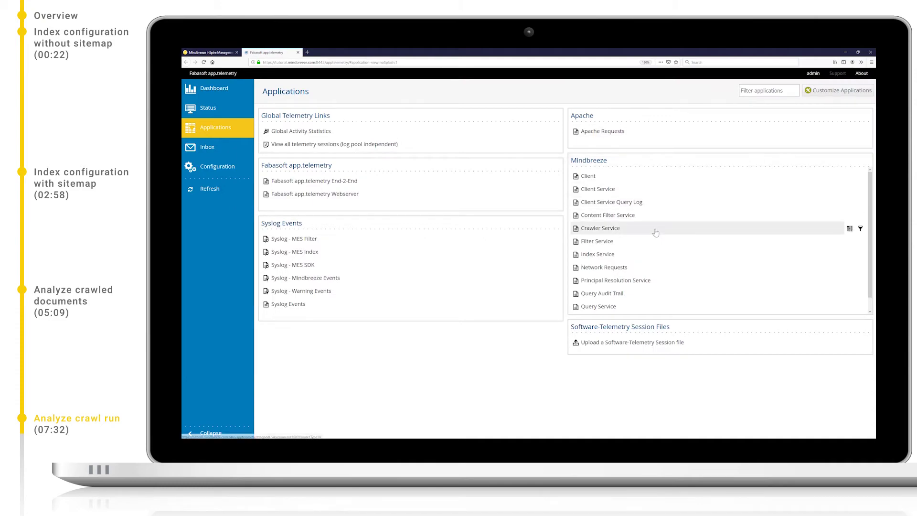
{"action": "left_click", "coordinate": [656, 232]}
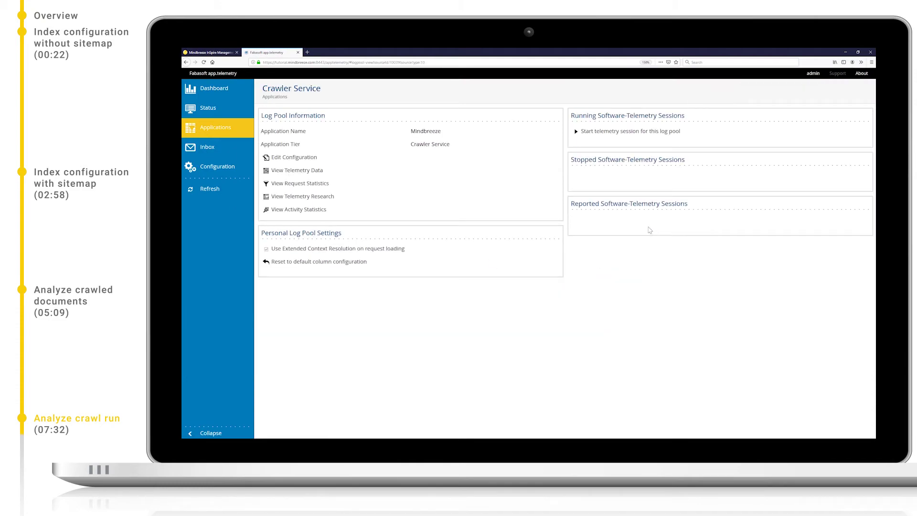
{"action": "left_click", "coordinate": [347, 172]}
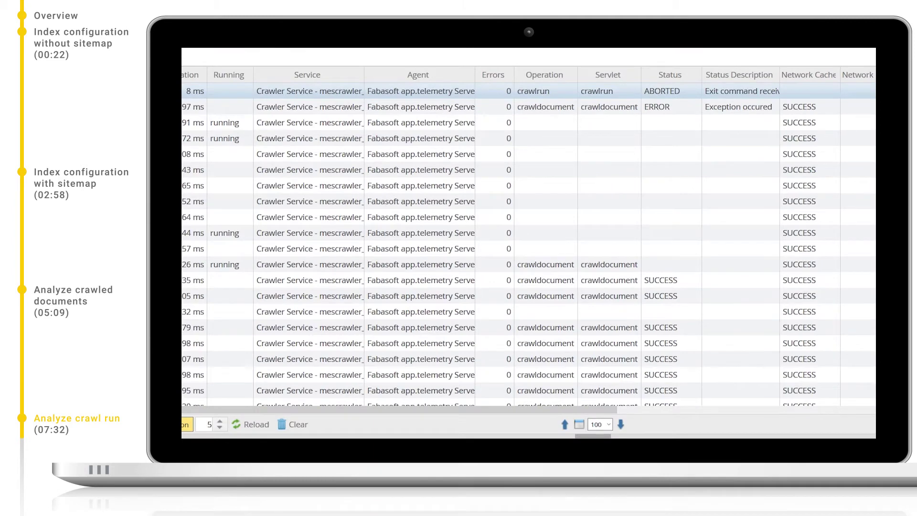
Filter the Crawler Service log to Operation contains 'crawlrun'.
{"action": "right_click", "coordinate": [535, 88]}
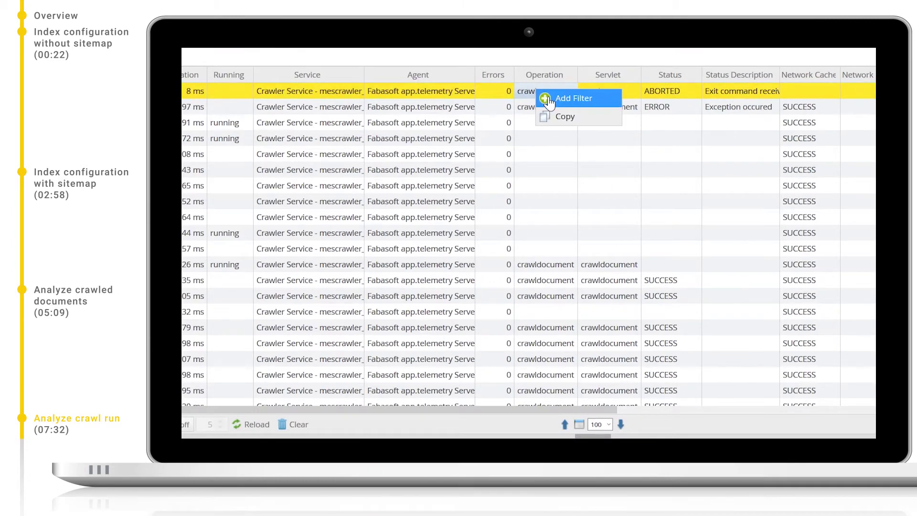
{"action": "left_click", "coordinate": [551, 97]}
{"action": "left_click", "coordinate": [435, 272]}
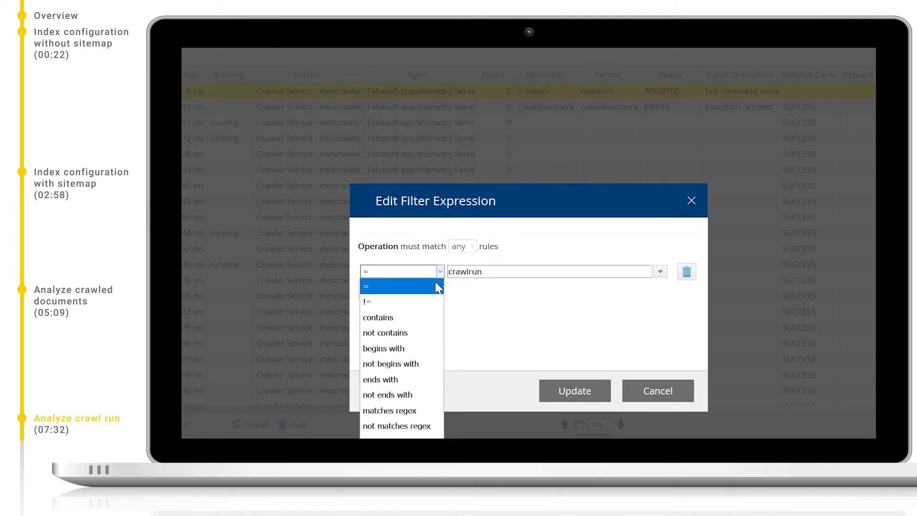
{"action": "left_click", "coordinate": [434, 317]}
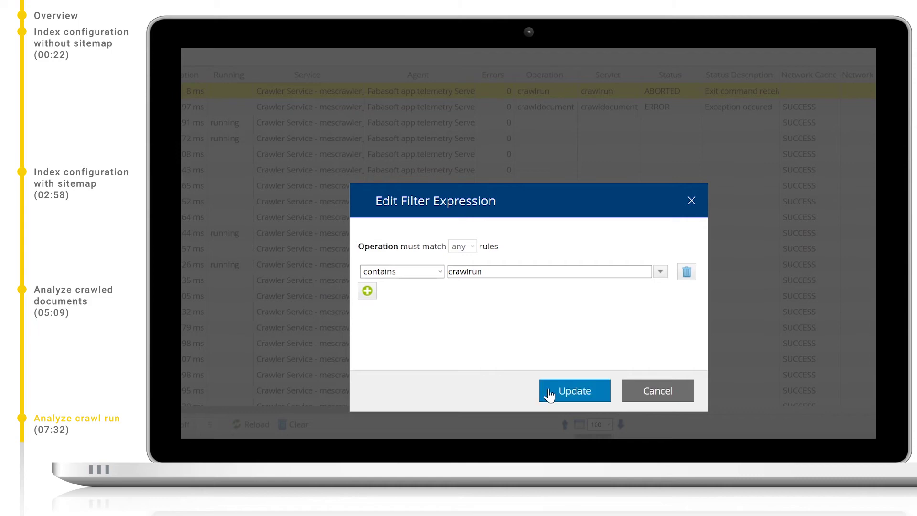
{"action": "left_click", "coordinate": [549, 390]}
Select the 14:54:47.024 SUCCESS crawl run and expand its Index:process and CrawlerService:crawl events.
{"action": "left_click", "coordinate": [262, 179]}
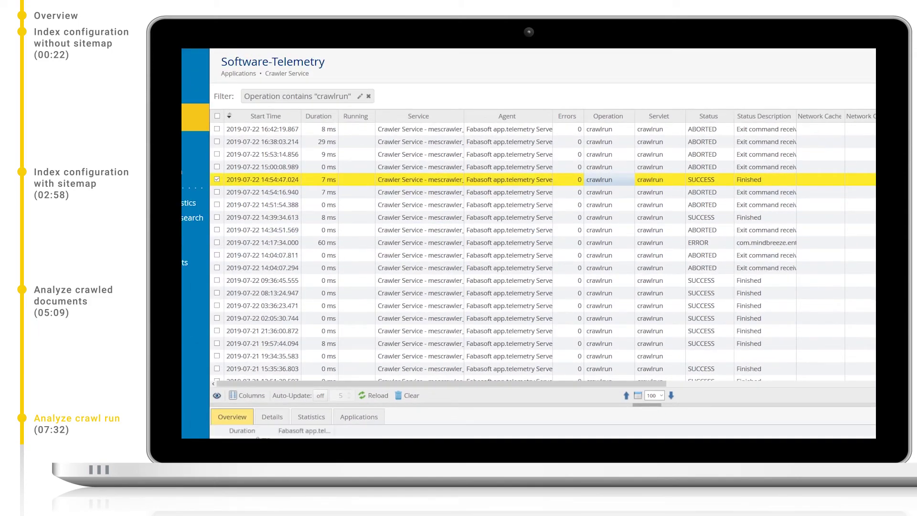
{"action": "left_click_drag", "start_coordinate": [687, 180], "coordinate": [769, 183]}
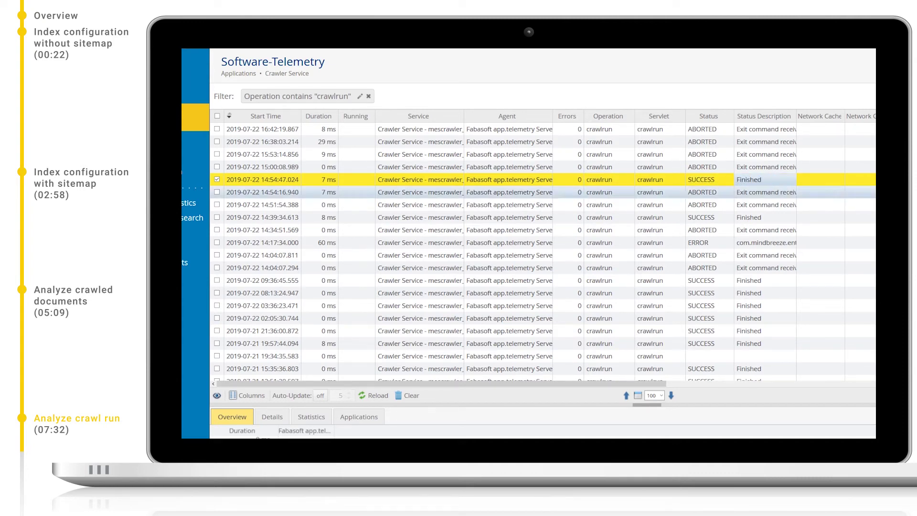
{"action": "scroll", "coordinate": [496, 258], "scroll_direction": "down", "scroll_amount": 3}
{"action": "left_click", "coordinate": [280, 305]}
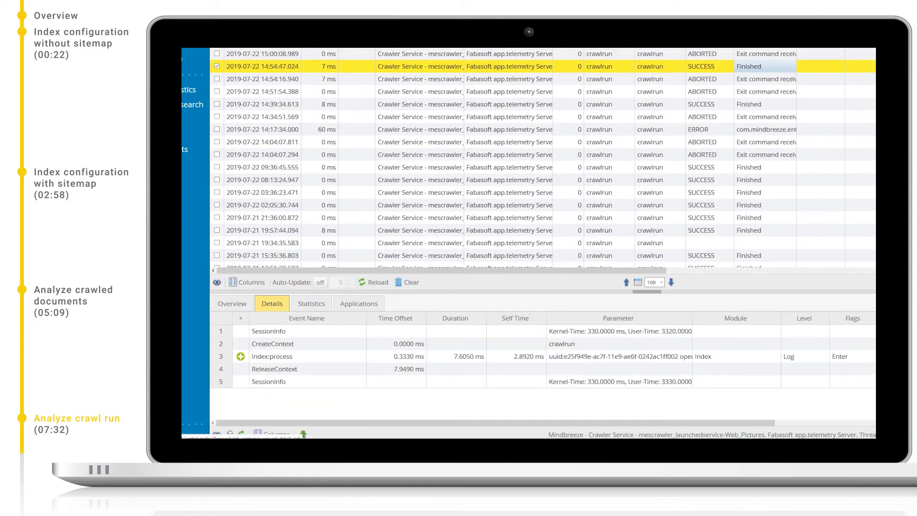
{"action": "left_click", "coordinate": [239, 357]}
{"action": "left_click", "coordinate": [240, 331]}
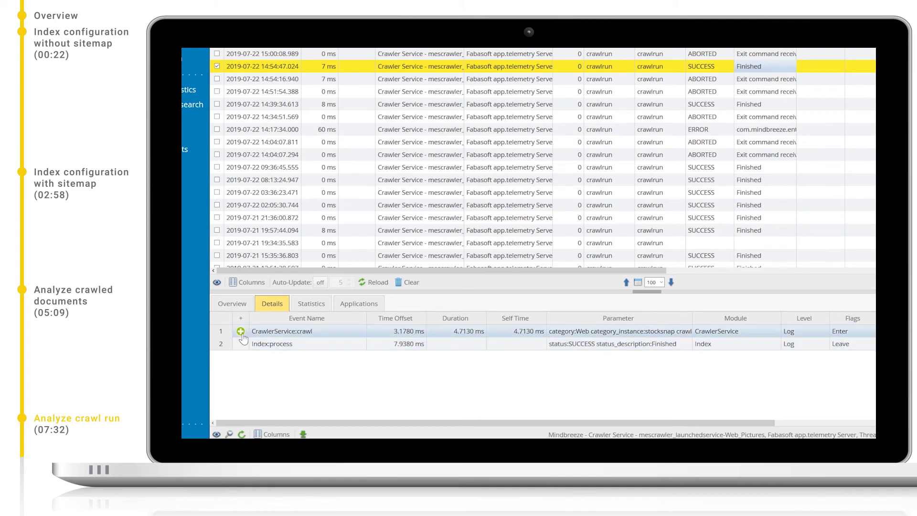